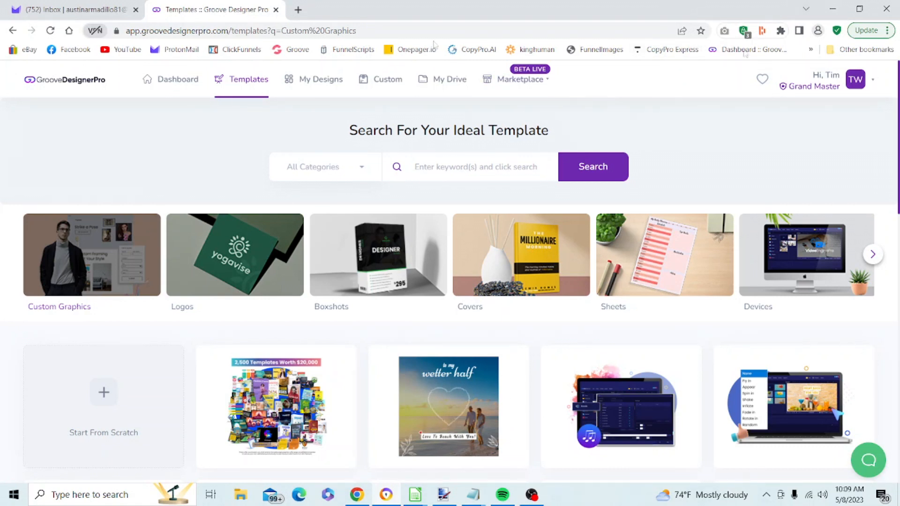
Browse the Logos template category and choose the Commercial Way globe logo template for use.
{"action": "left_click", "coordinate": [61, 87]}
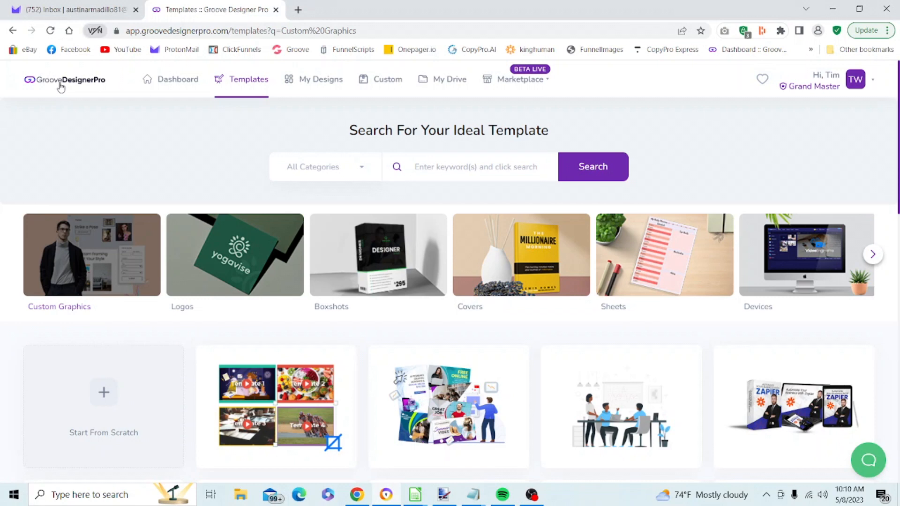
{"action": "left_click", "coordinate": [229, 249]}
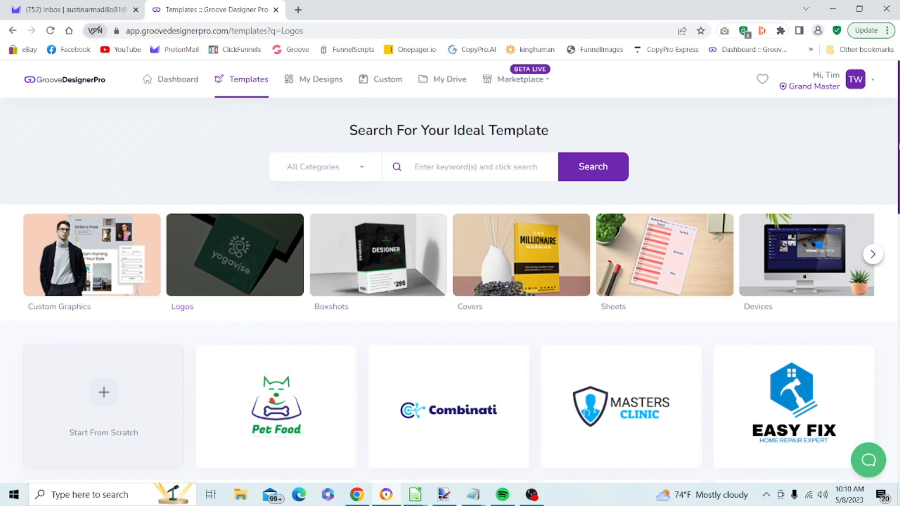
{"action": "left_click_drag", "start_coordinate": [897, 145], "coordinate": [897, 412]}
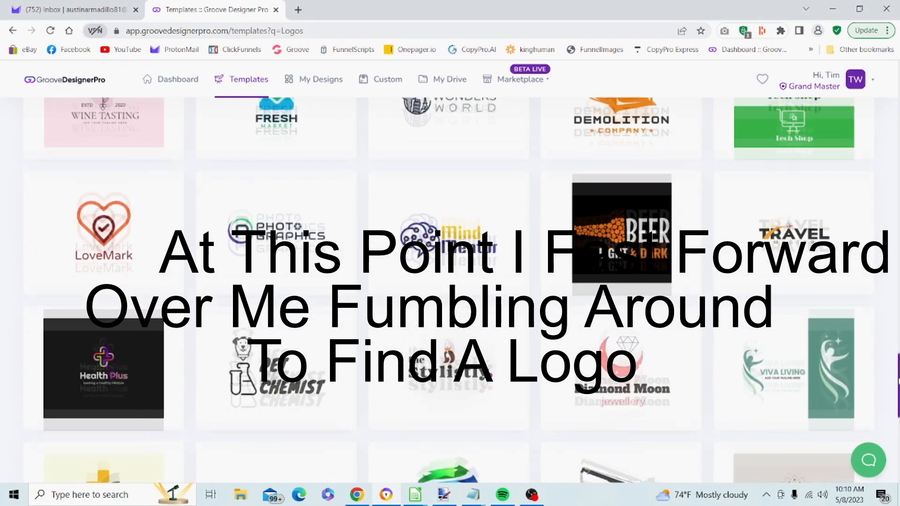
{"action": "left_click_drag", "start_coordinate": [897, 378], "coordinate": [899, 406]}
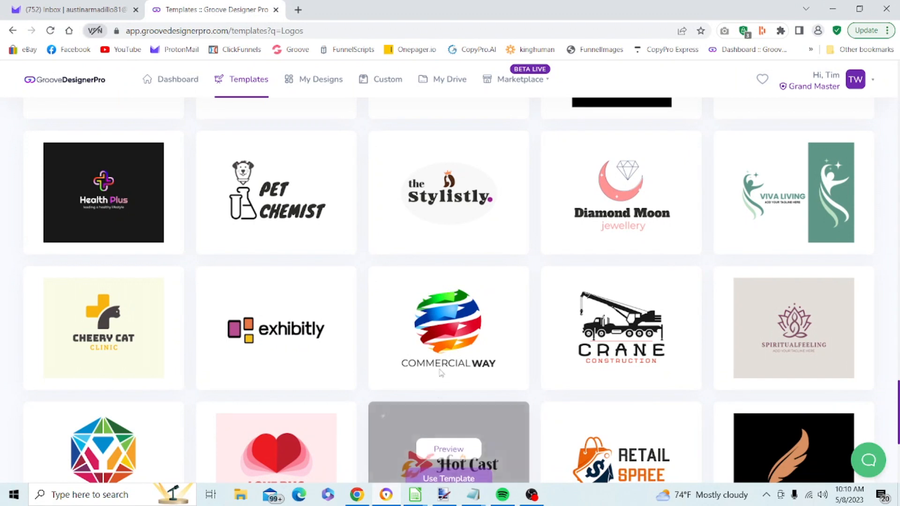
{"action": "mouse_move", "coordinate": [449, 330]}
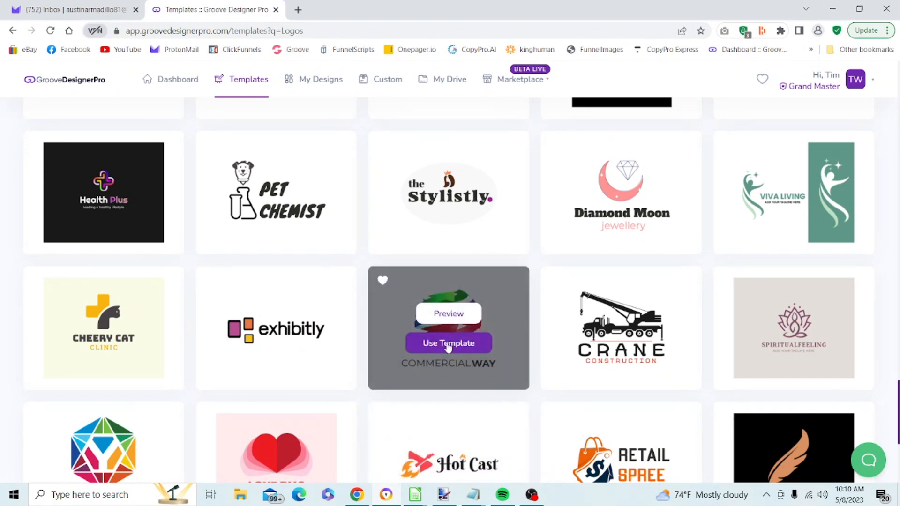
{"action": "left_click", "coordinate": [448, 346]}
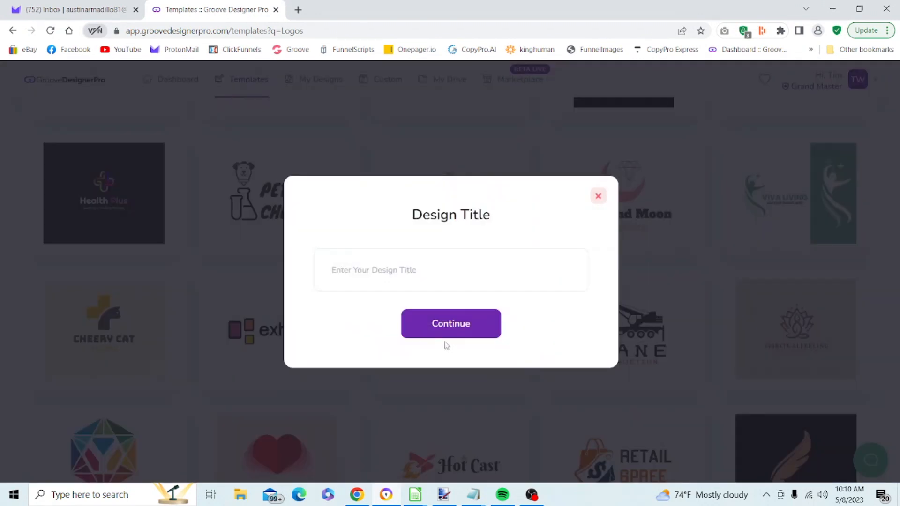
Title the new design "Canvas Test 39" and open it in the editor.
{"action": "left_click", "coordinate": [423, 282]}
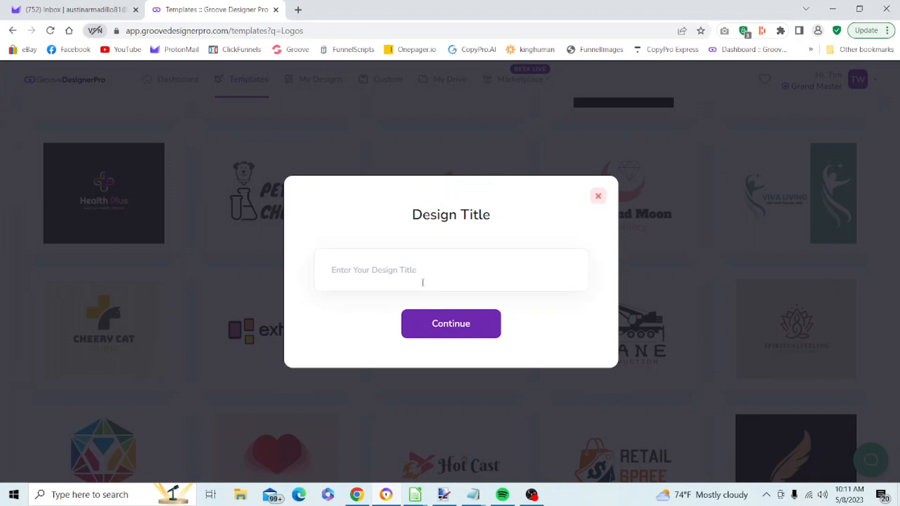
{"action": "type", "text": "Caanva"}
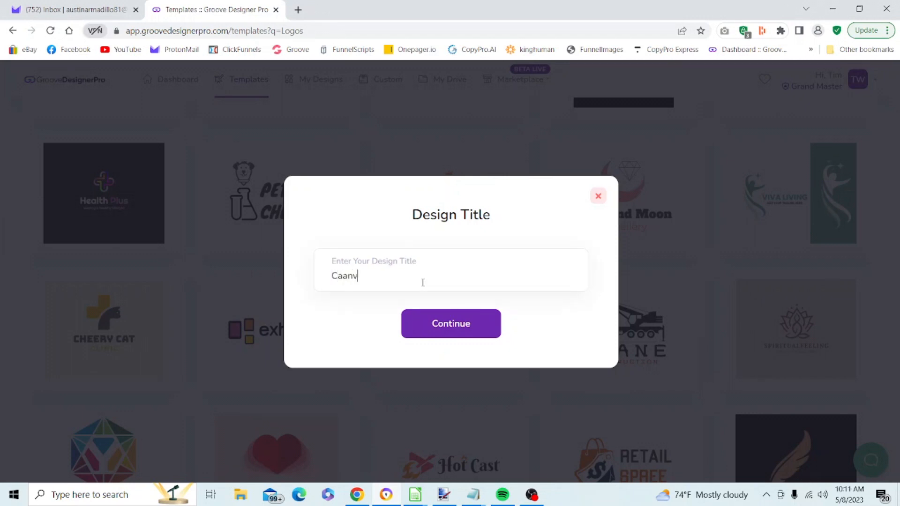
{"action": "type", "text": "s"}
{"action": "key", "text": "BackSpace"}
{"action": "key", "text": "BackSpace"}
{"action": "key", "text": "BackSpace"}
{"action": "key", "text": "BackSpace"}
{"action": "key", "text": "BackSpace"}
{"action": "key", "text": "BackSpace"}
{"action": "type", "text": "nvas Test 39"}
{"action": "left_click", "coordinate": [463, 329]}
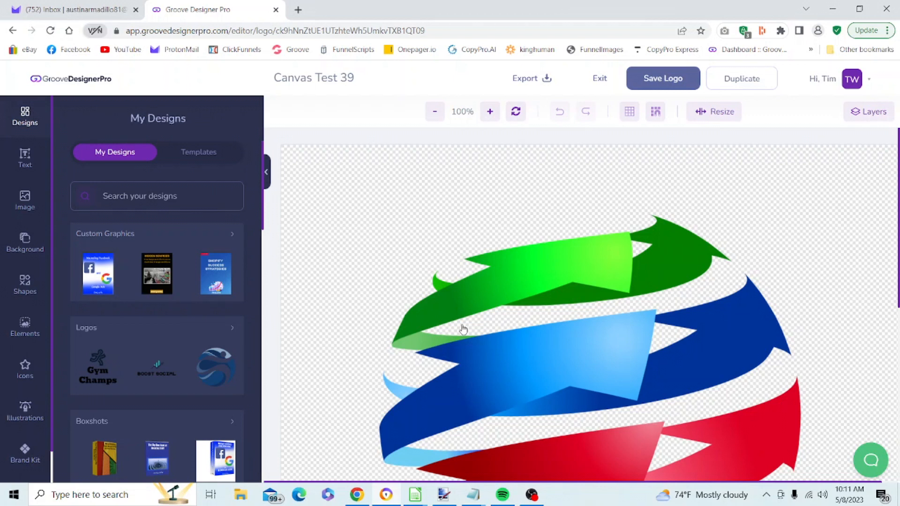
Change the transparent canvas background to solid white, #FFFFFF.
{"action": "left_click", "coordinate": [437, 120]}
{"action": "left_click", "coordinate": [436, 119]}
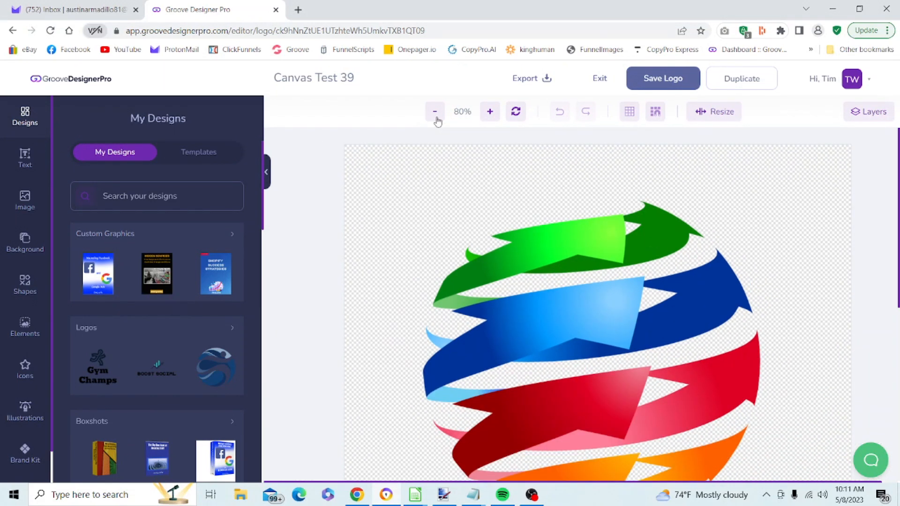
{"action": "left_click", "coordinate": [435, 113]}
{"action": "left_click", "coordinate": [436, 112]}
{"action": "left_click", "coordinate": [435, 113]}
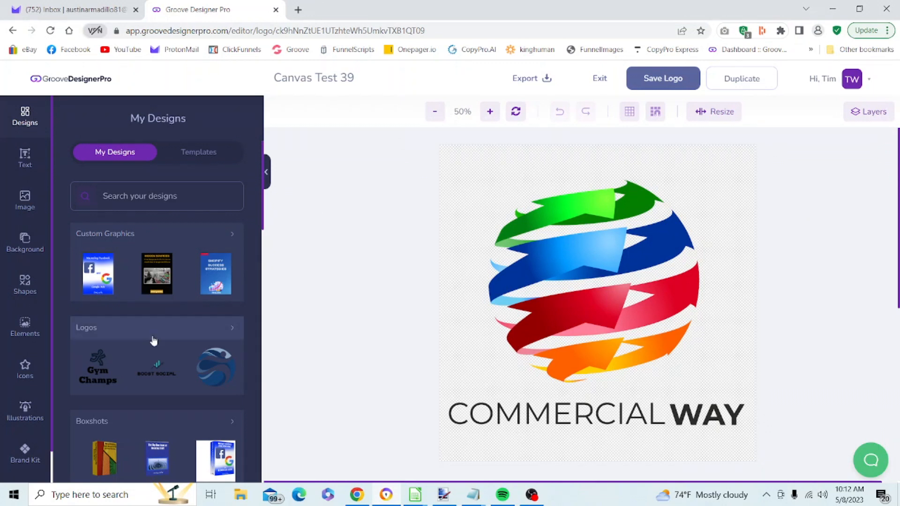
{"action": "left_click", "coordinate": [31, 245]}
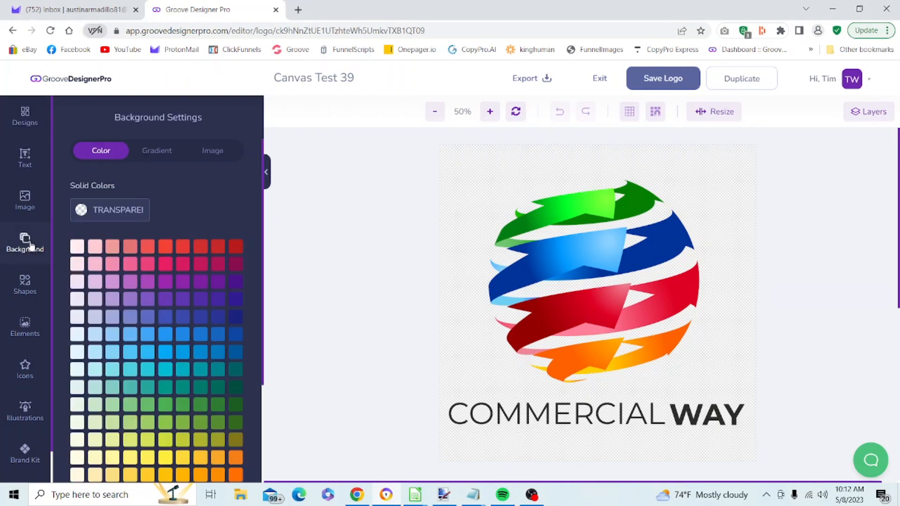
{"action": "left_click", "coordinate": [117, 211]}
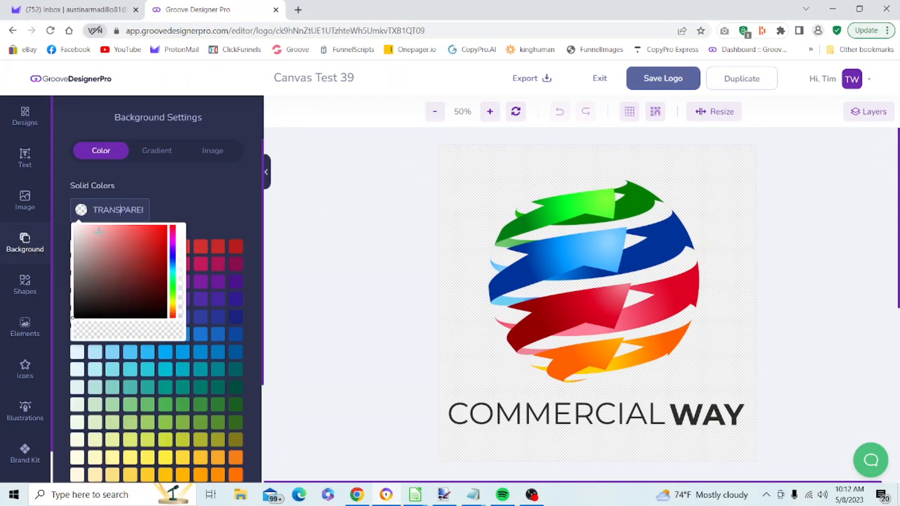
{"action": "left_click", "coordinate": [84, 229]}
{"action": "left_click_drag", "start_coordinate": [83, 228], "coordinate": [64, 220]}
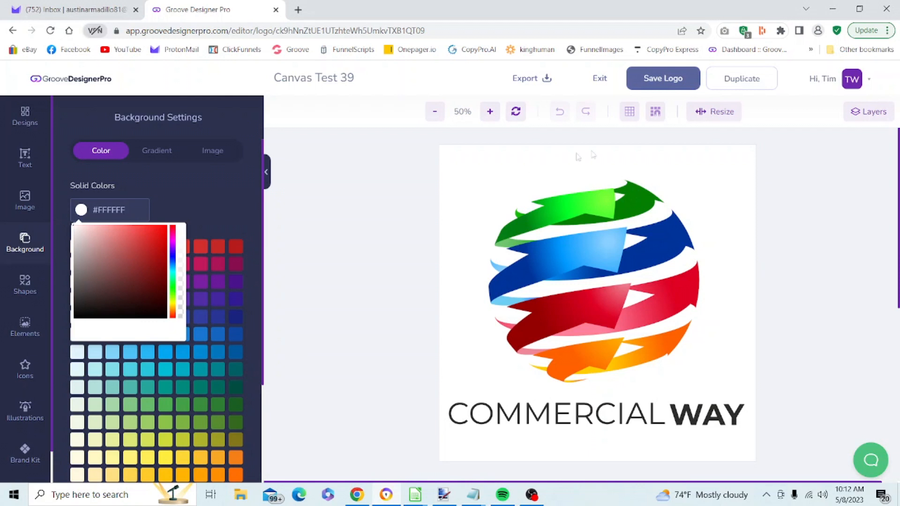
Check the canvas resize settings and nudge the globe graphic slightly up and to the right.
{"action": "left_click", "coordinate": [718, 113]}
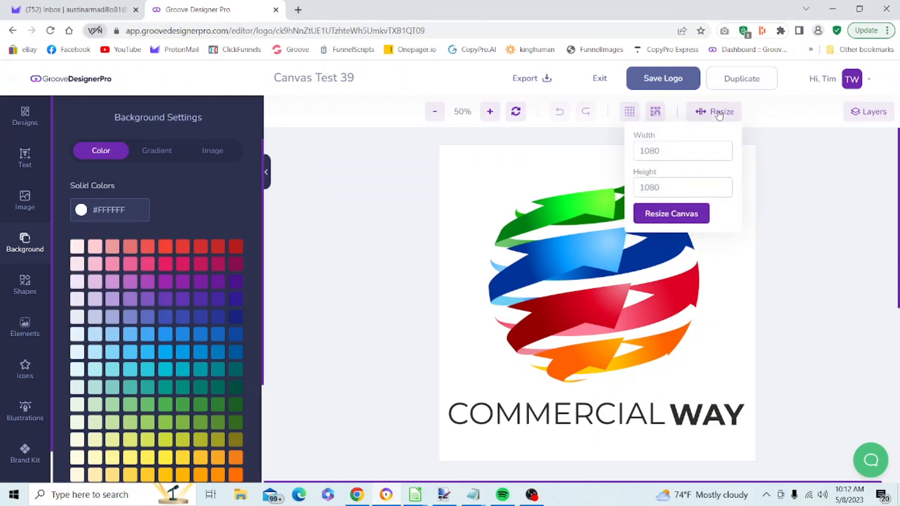
{"action": "left_click", "coordinate": [806, 163]}
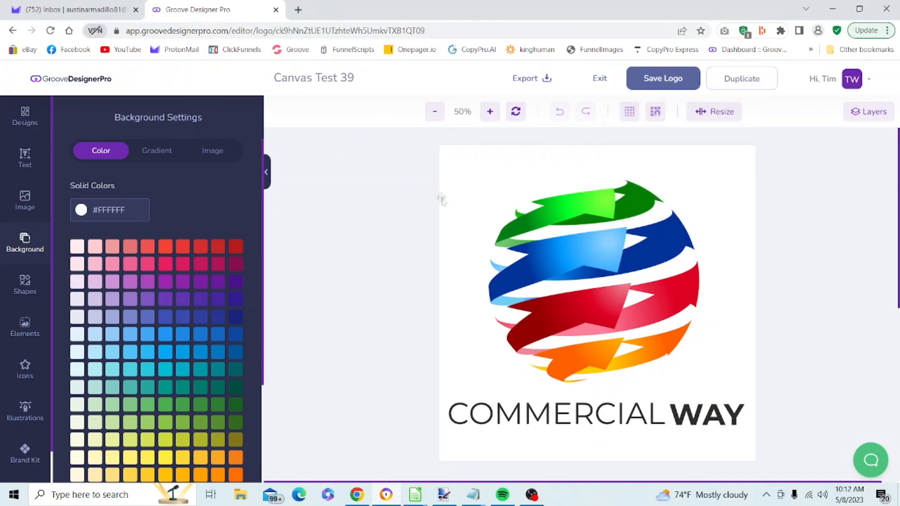
{"action": "left_click", "coordinate": [563, 258]}
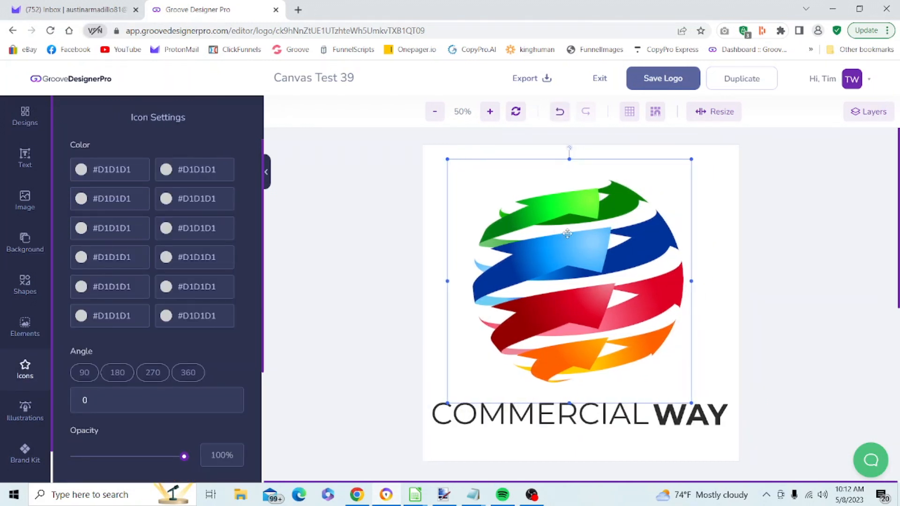
{"action": "left_click_drag", "start_coordinate": [571, 236], "coordinate": [578, 232]}
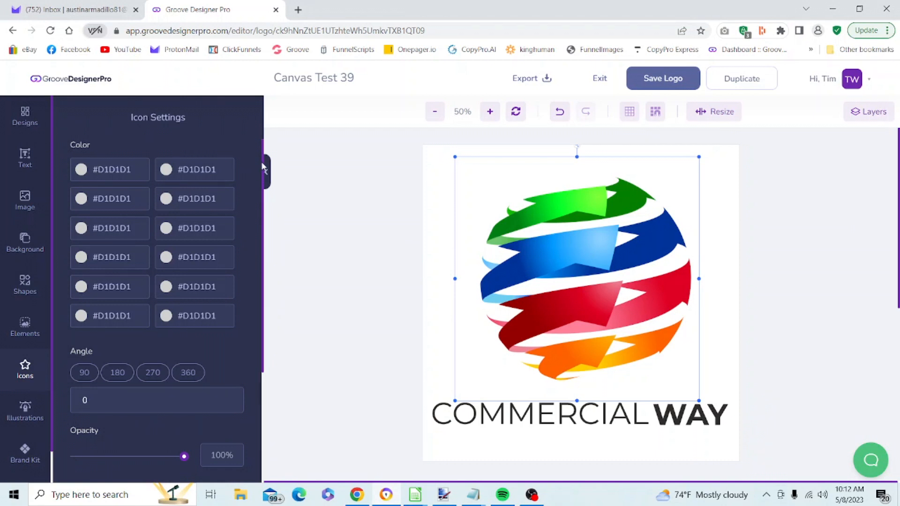
Examine the globe graphic's colour options and the canvas width and height settings without changing them.
{"action": "scroll", "coordinate": [263, 168], "scroll_direction": "down", "scroll_amount": 3}
{"action": "scroll", "coordinate": [265, 171], "scroll_direction": "up", "scroll_amount": 2}
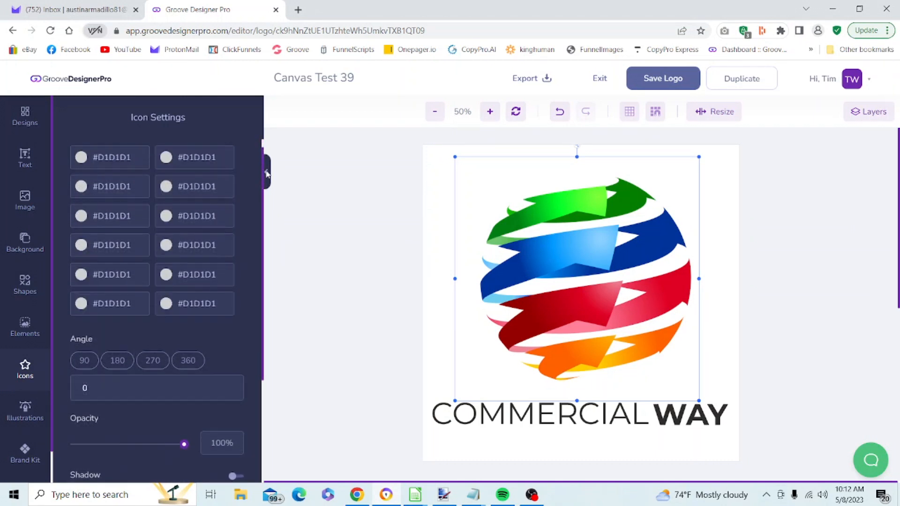
{"action": "scroll", "coordinate": [267, 173], "scroll_direction": "up", "scroll_amount": 1}
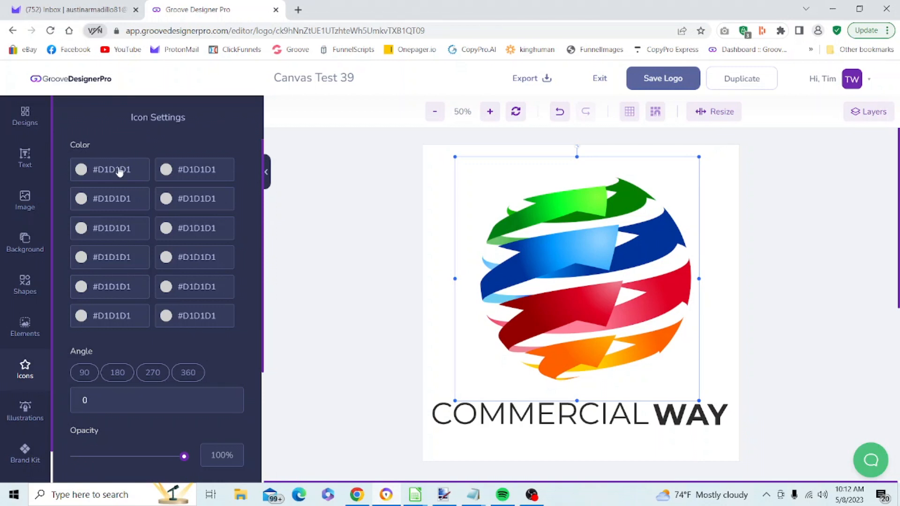
{"action": "left_click", "coordinate": [212, 179]}
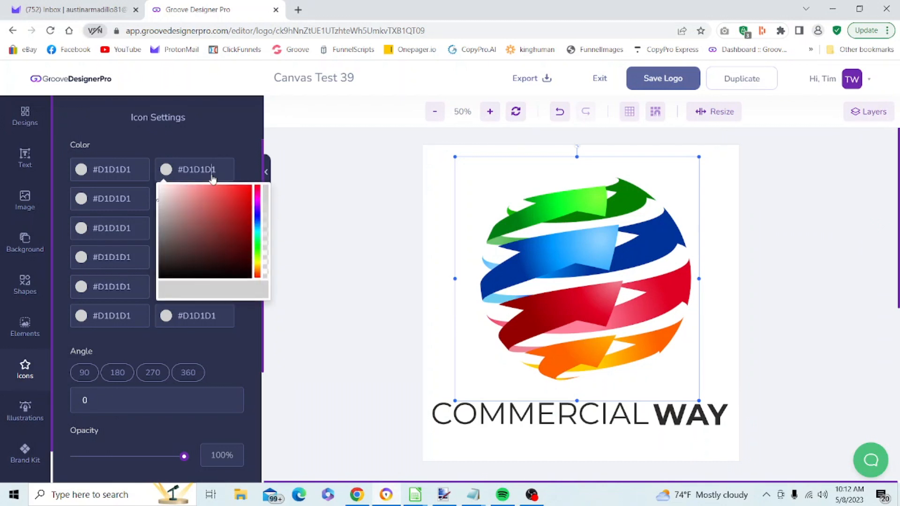
{"action": "left_click", "coordinate": [213, 137]}
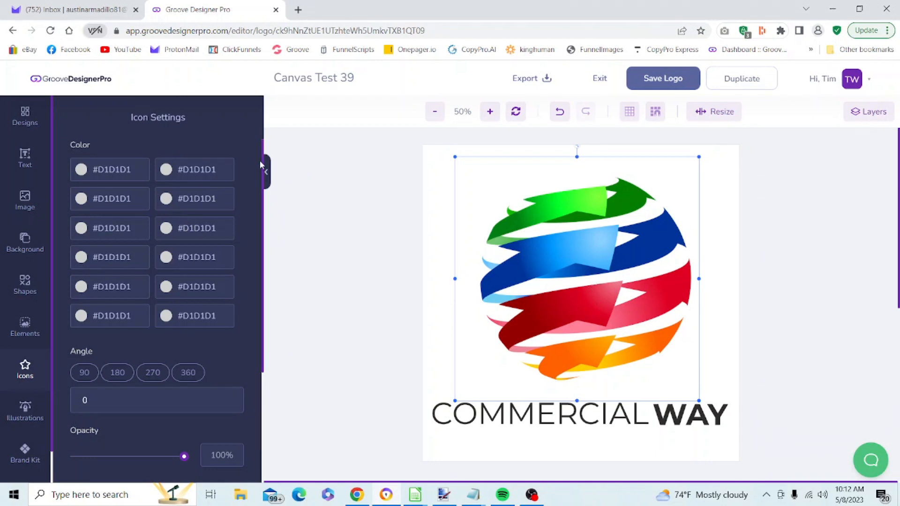
{"action": "mouse_move", "coordinate": [262, 164]}
{"action": "left_mouse_down"}
{"action": "mouse_move", "coordinate": [265, 246]}
{"action": "mouse_move", "coordinate": [262, 157]}
{"action": "left_mouse_up"}
{"action": "left_click", "coordinate": [769, 177]}
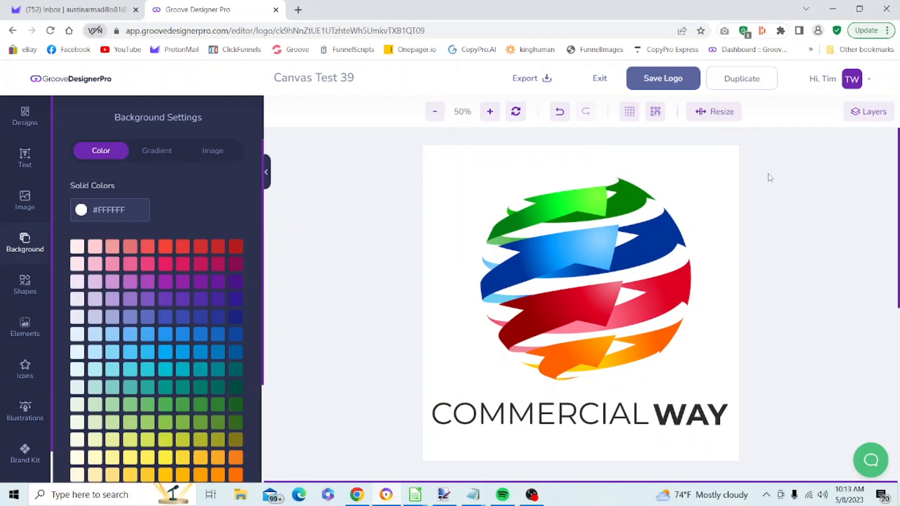
{"action": "left_click", "coordinate": [731, 113]}
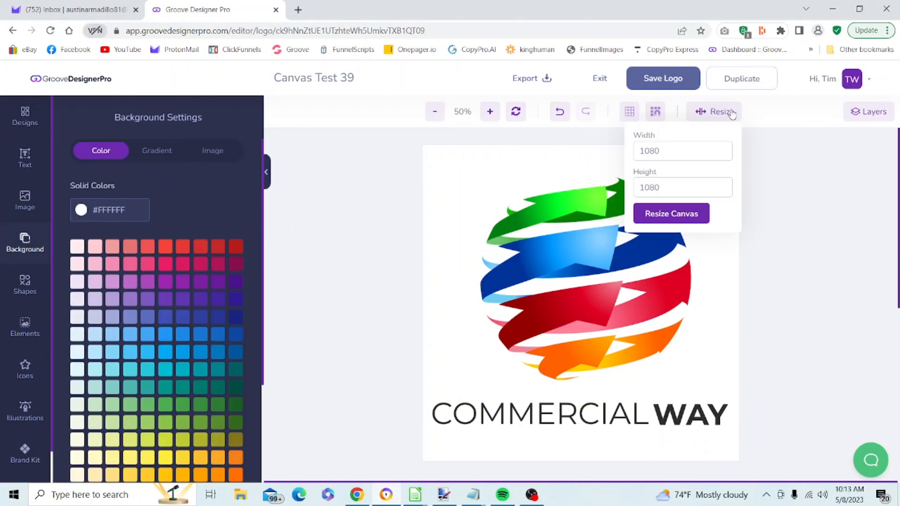
{"action": "left_click", "coordinate": [731, 113]}
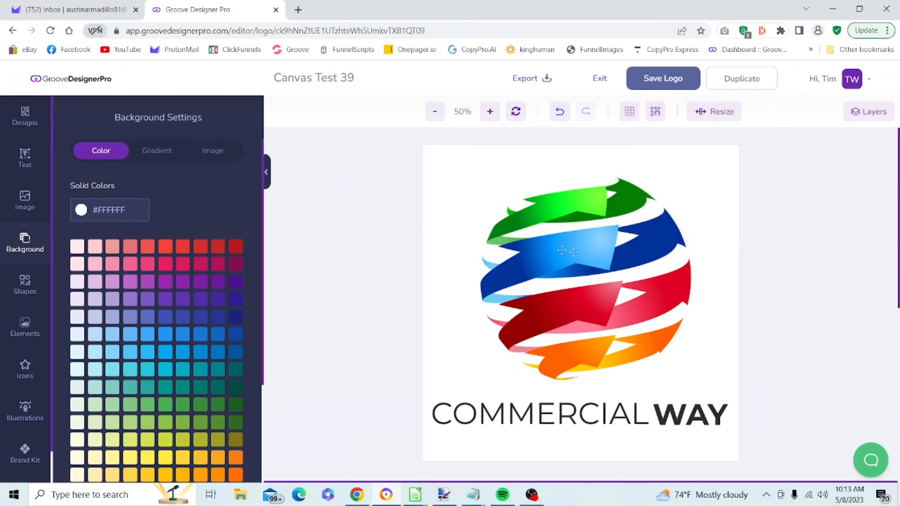
Inspect the logo's separate layers by selecting the globe, the COMMERCIAL text and the WAY text individually.
{"action": "left_click", "coordinate": [601, 260]}
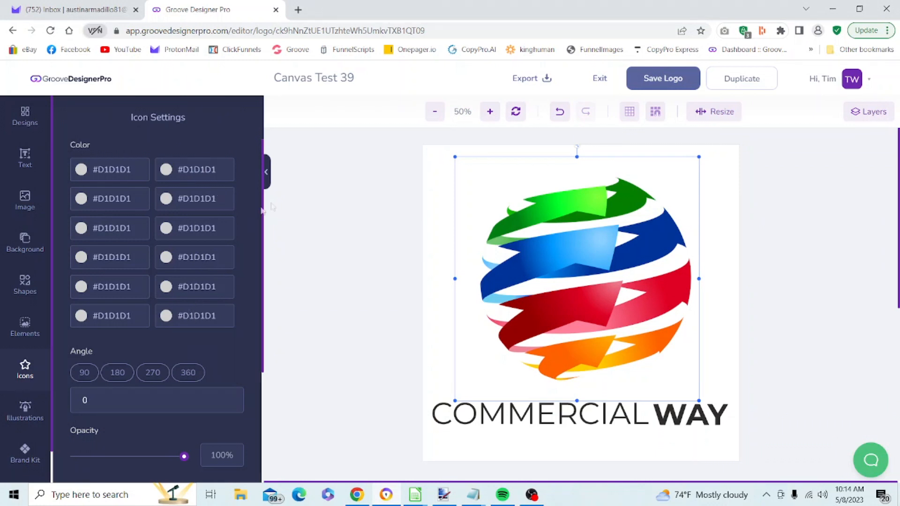
{"action": "left_click", "coordinate": [488, 411]}
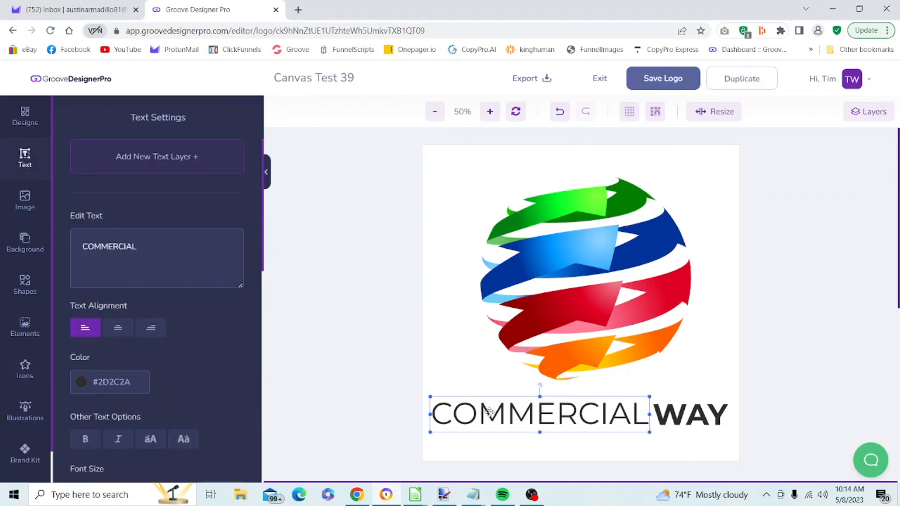
{"action": "left_click", "coordinate": [665, 422]}
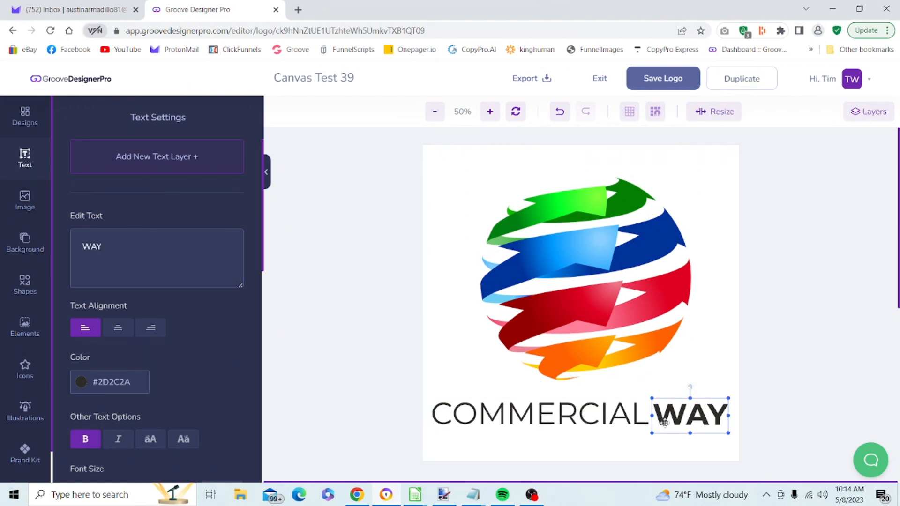
{"action": "left_click", "coordinate": [595, 424]}
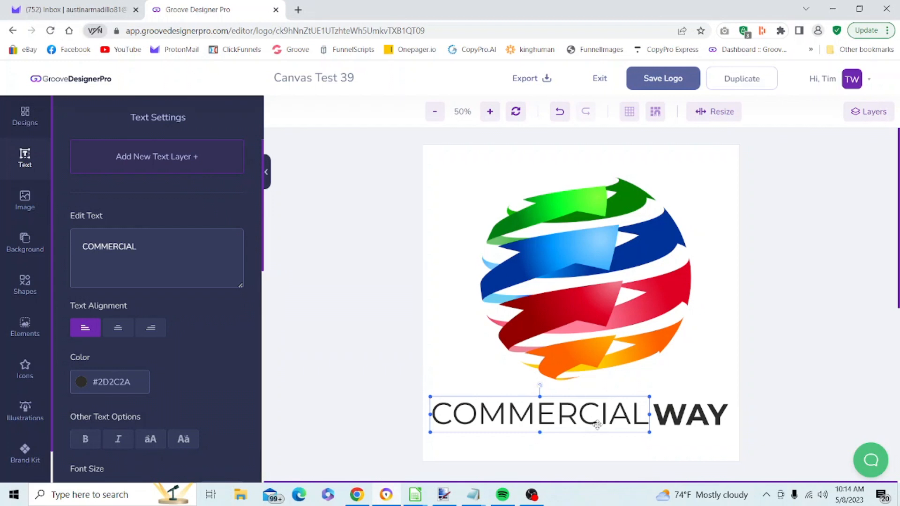
{"action": "left_click", "coordinate": [698, 419]}
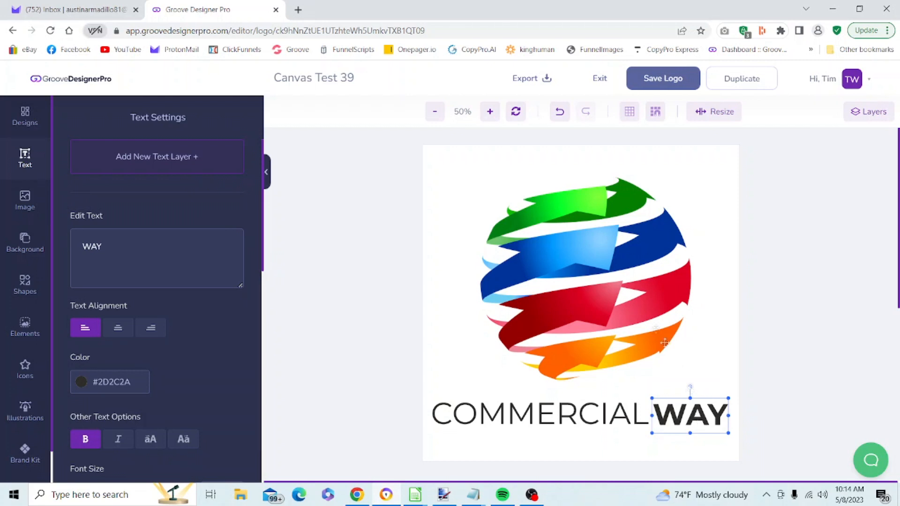
{"action": "left_click", "coordinate": [645, 313]}
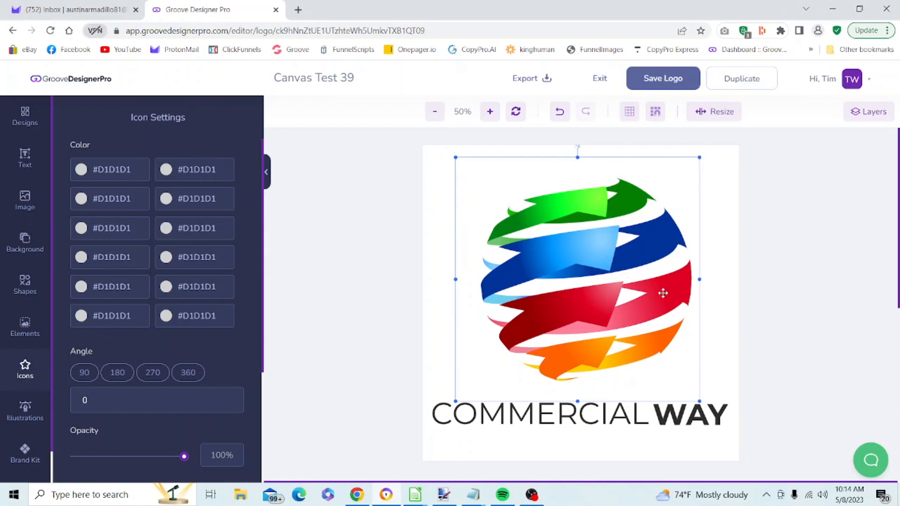
{"action": "left_click", "coordinate": [727, 337]}
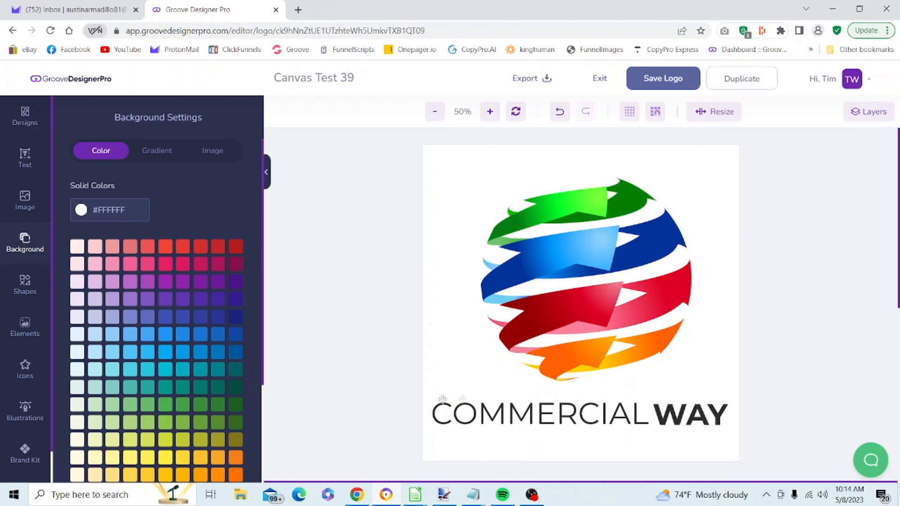
Select all logo layers together, scale them down to about a quarter of their size, and place them in the canvas's upper-left corner.
{"action": "left_click", "coordinate": [537, 301]}
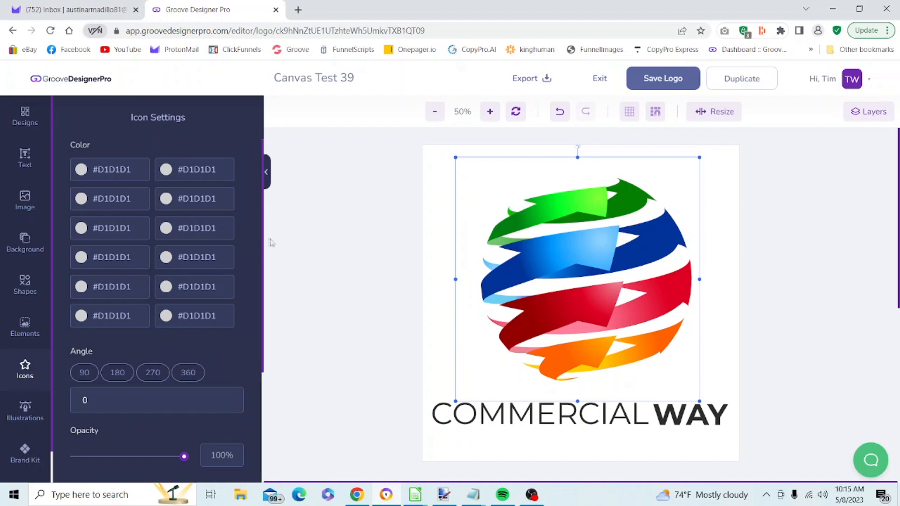
{"action": "left_click_drag", "start_coordinate": [264, 236], "coordinate": [264, 396]}
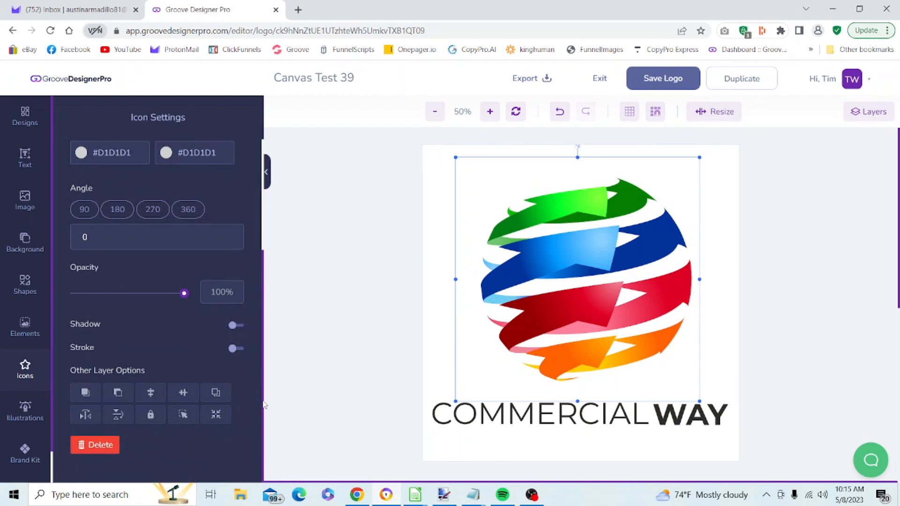
{"action": "left_click", "coordinate": [183, 415]}
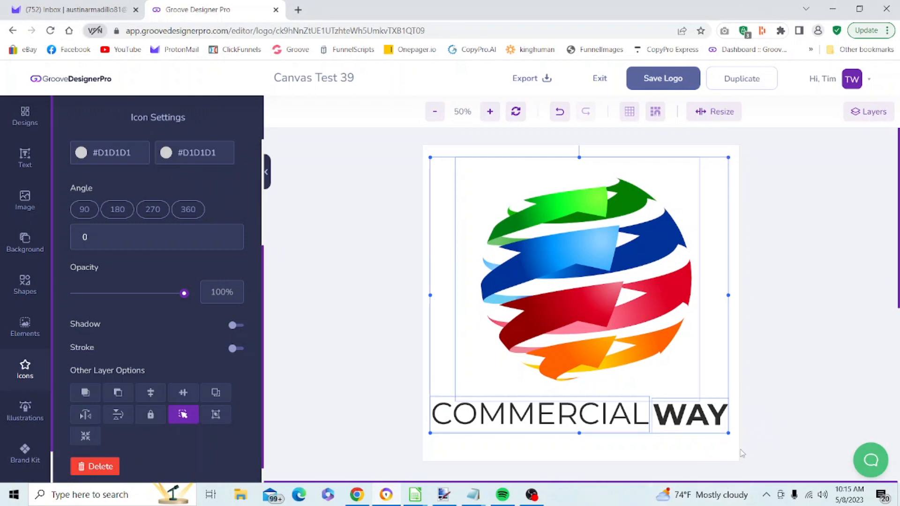
{"action": "left_click_drag", "start_coordinate": [728, 432], "coordinate": [516, 218]}
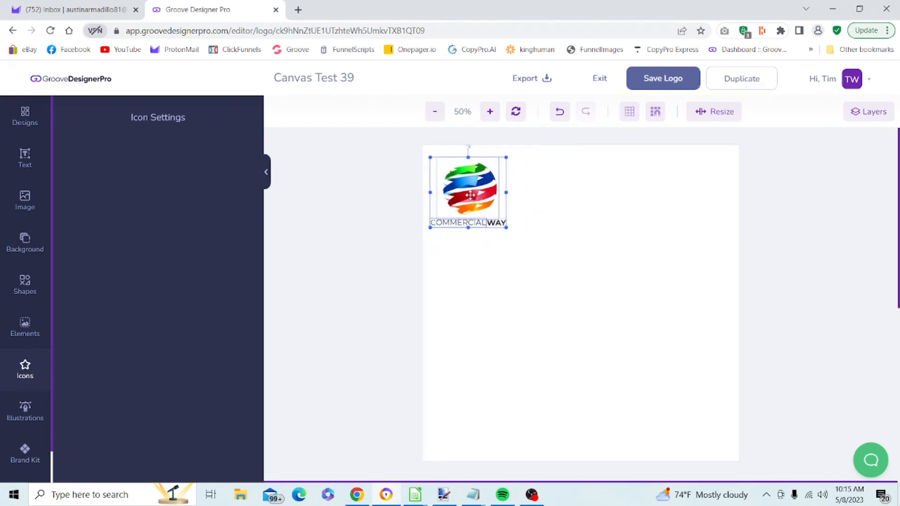
{"action": "left_click_drag", "start_coordinate": [470, 195], "coordinate": [467, 188]}
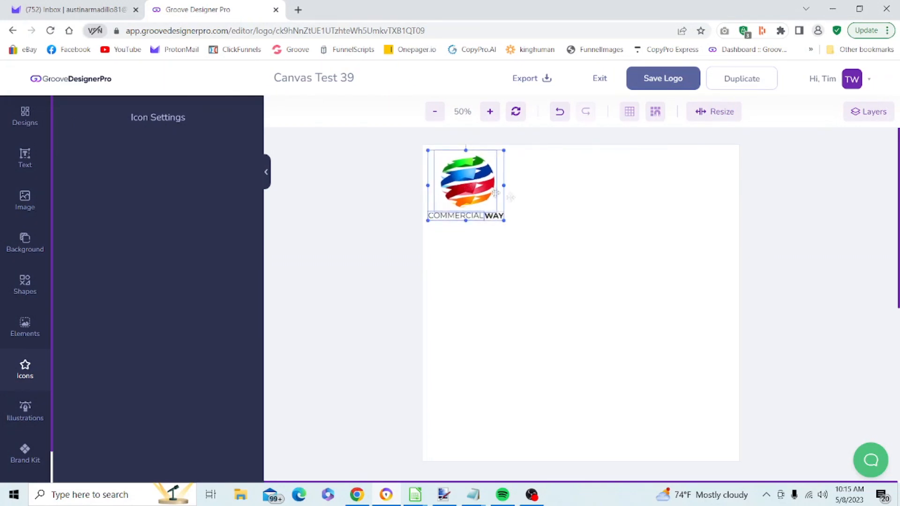
{"action": "left_click", "coordinate": [566, 231]}
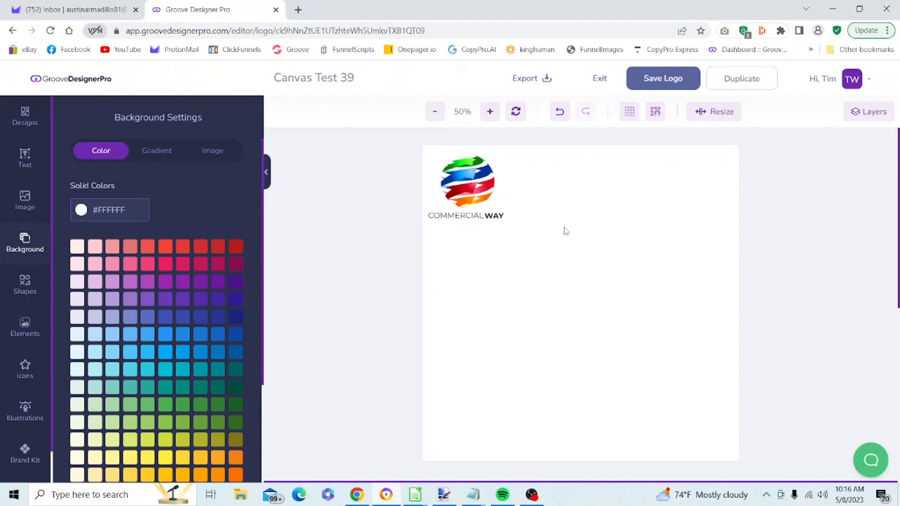
Resize the canvas to a width of 500 and a height of 500.
{"action": "left_click", "coordinate": [722, 113]}
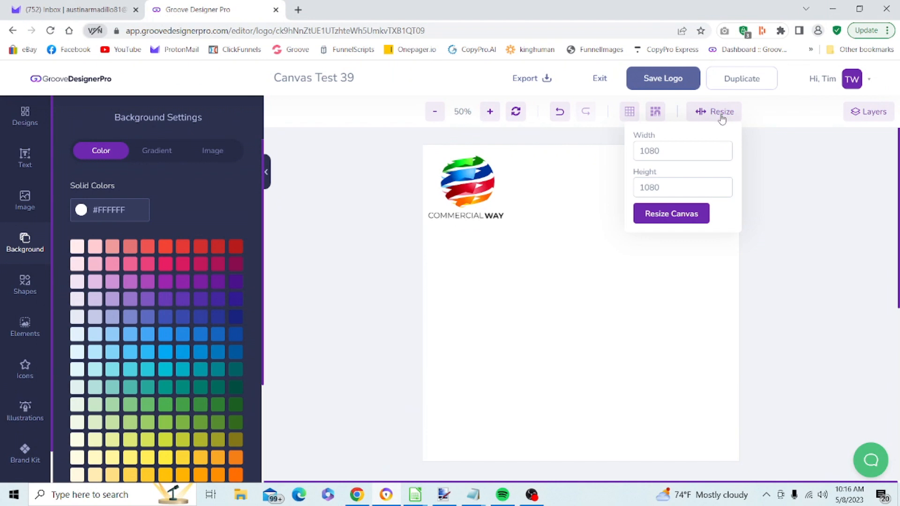
{"action": "left_click", "coordinate": [700, 156]}
{"action": "key", "text": "BackSpace"}
{"action": "key", "text": "BackSpace"}
{"action": "key", "text": "BackSpace"}
{"action": "key", "text": "BackSpace"}
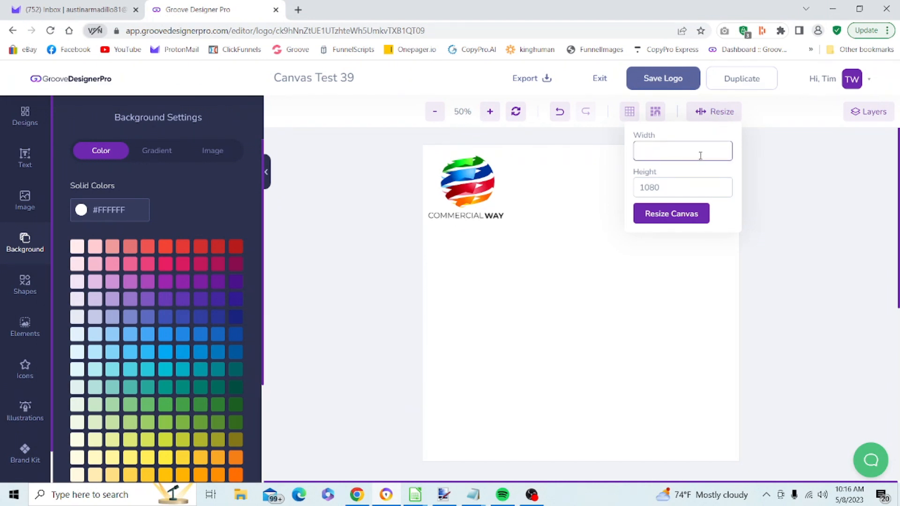
{"action": "left_click", "coordinate": [684, 188]}
{"action": "key", "text": "BackSpace"}
{"action": "key", "text": "BackSpace"}
{"action": "key", "text": "BackSpace"}
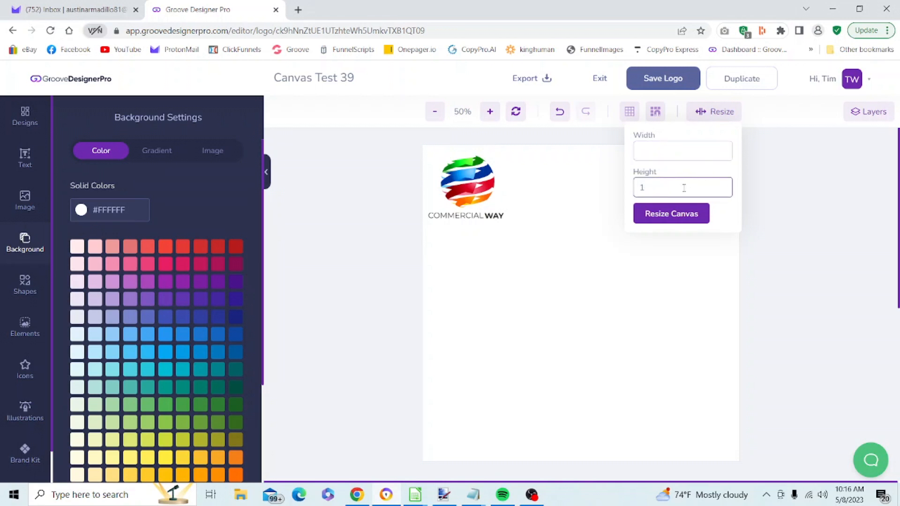
{"action": "key", "text": "BackSpace"}
{"action": "type", "text": "500"}
{"action": "left_click", "coordinate": [680, 151]}
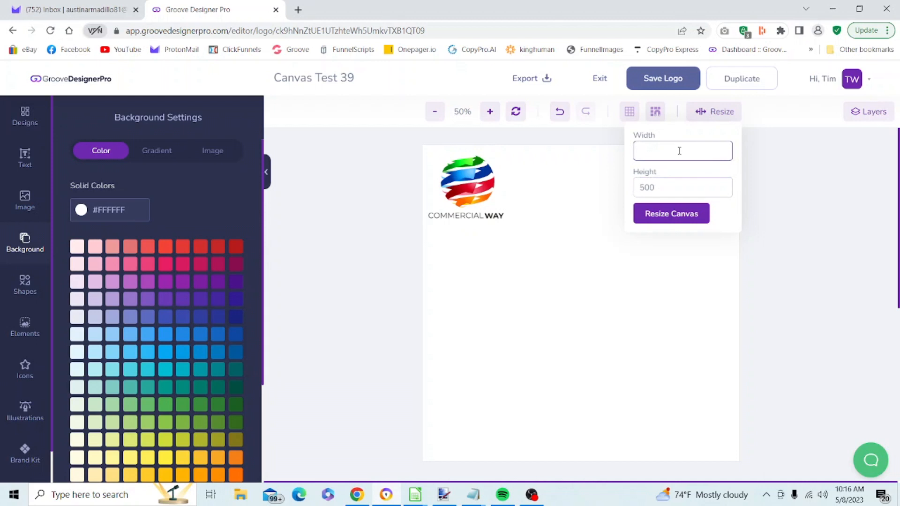
{"action": "type", "text": "500"}
{"action": "left_click", "coordinate": [682, 217]}
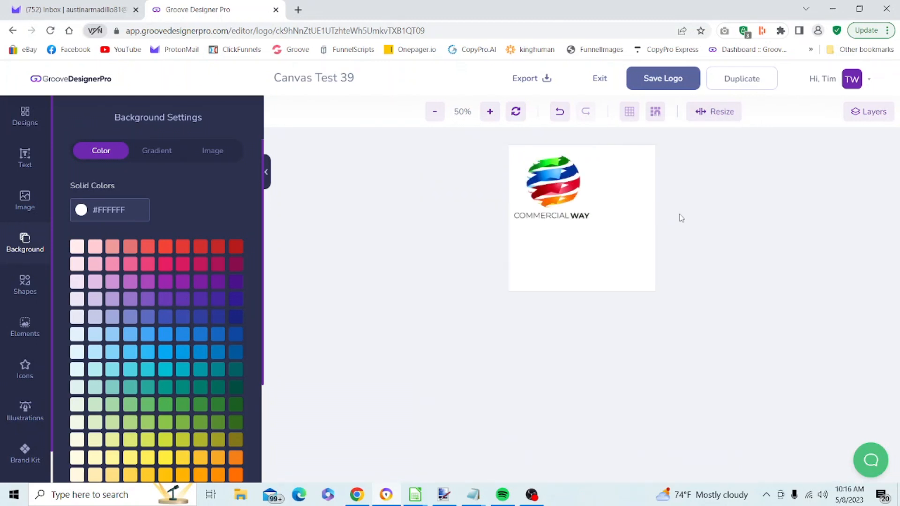
Shrink the canvas further to a width of 250 and a height of 250.
{"action": "left_click", "coordinate": [713, 114]}
{"action": "left_click", "coordinate": [698, 149]}
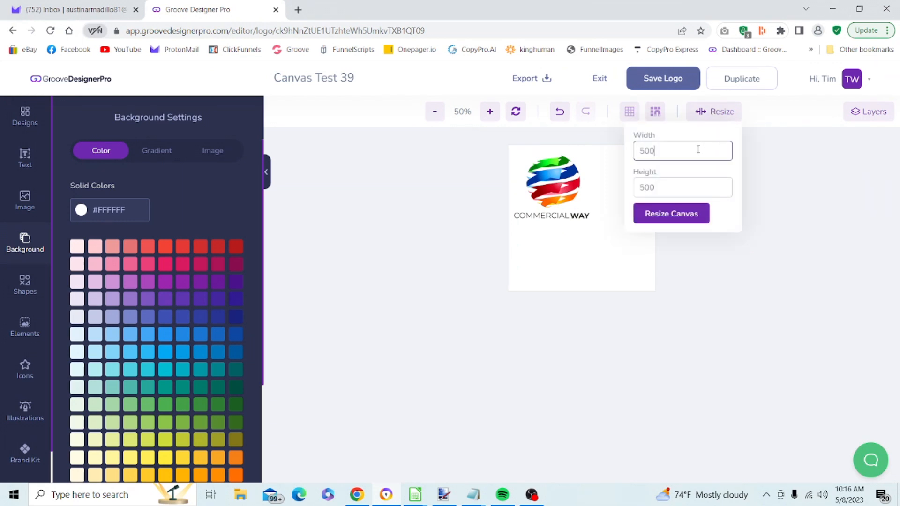
{"action": "key", "text": "BackSpace"}
{"action": "key", "text": "BackSpace"}
{"action": "key", "text": "BackSpace"}
{"action": "type", "text": "2500"}
{"action": "key", "text": "BackSpace"}
{"action": "left_click", "coordinate": [688, 186]}
{"action": "key", "text": "BackSpace"}
{"action": "key", "text": "BackSpace"}
{"action": "key", "text": "BackSpace"}
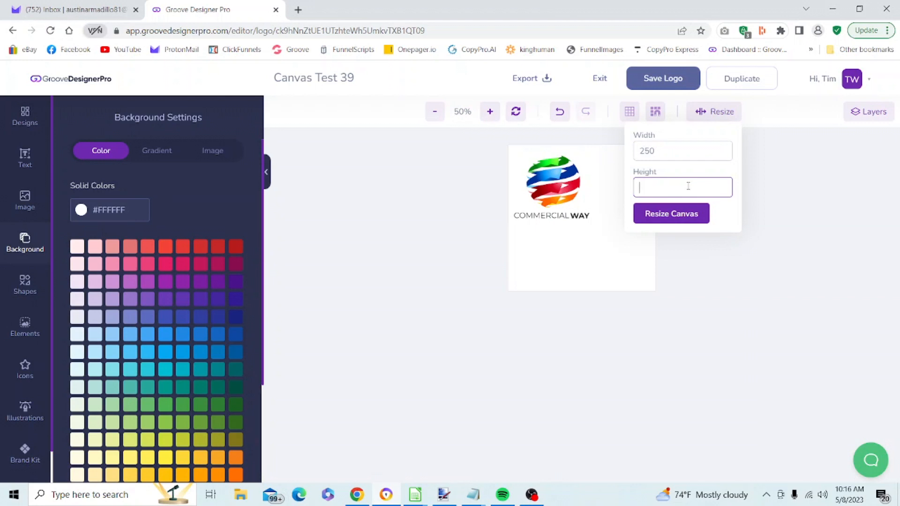
{"action": "type", "text": "250"}
{"action": "left_click", "coordinate": [681, 215]}
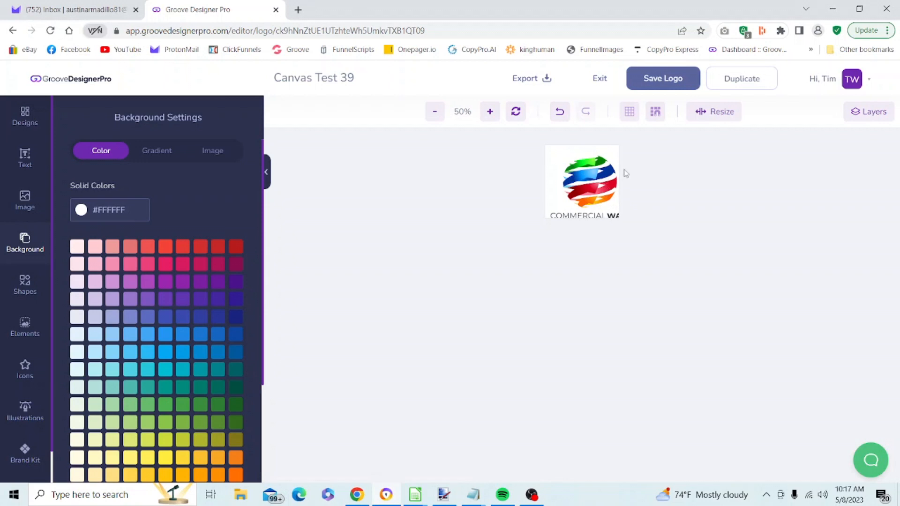
Set the canvas width and height to 300 each so the whole logo fits.
{"action": "left_click", "coordinate": [728, 113]}
{"action": "left_click", "coordinate": [699, 147]}
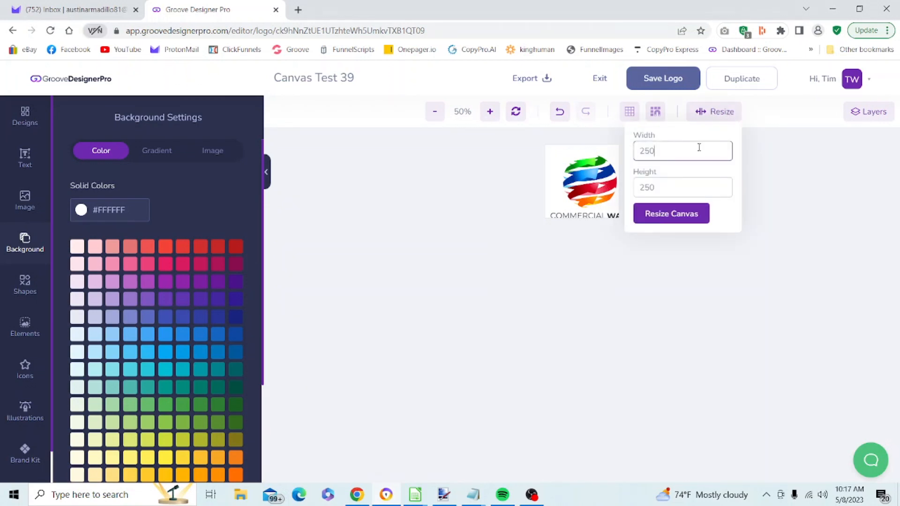
{"action": "key", "text": "BackSpace"}
{"action": "key", "text": "BackSpace"}
{"action": "key", "text": "BackSpace"}
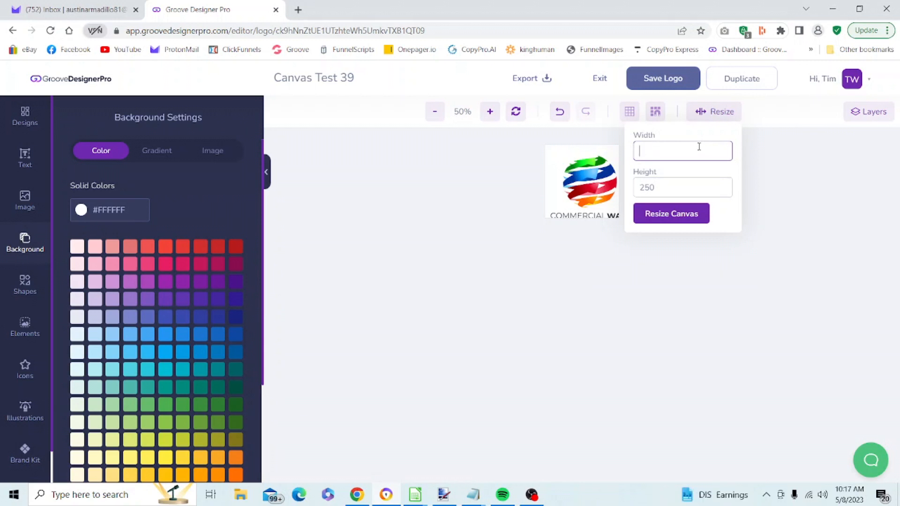
{"action": "type", "text": "300"}
{"action": "left_click", "coordinate": [664, 186]}
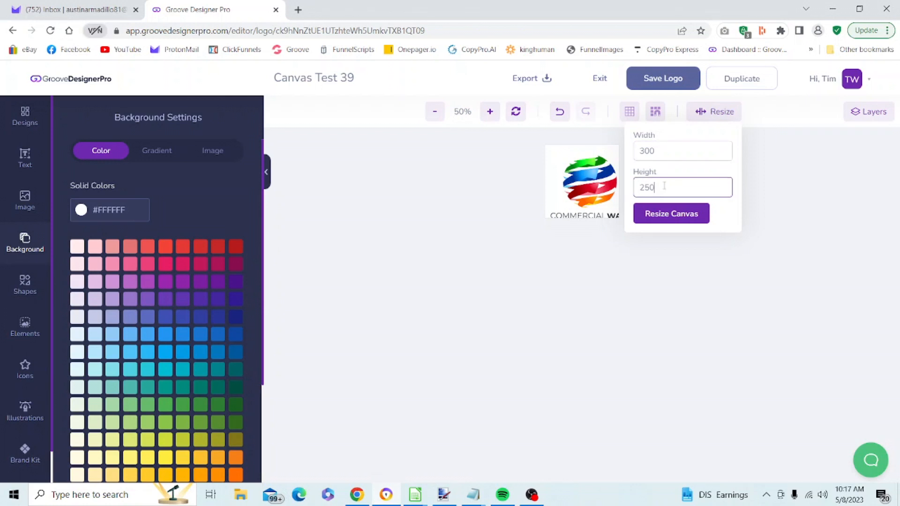
{"action": "key", "text": "BackSpace"}
{"action": "key", "text": "BackSpace"}
{"action": "key", "text": "BackSpace"}
{"action": "type", "text": "300"}
{"action": "left_click", "coordinate": [679, 214]}
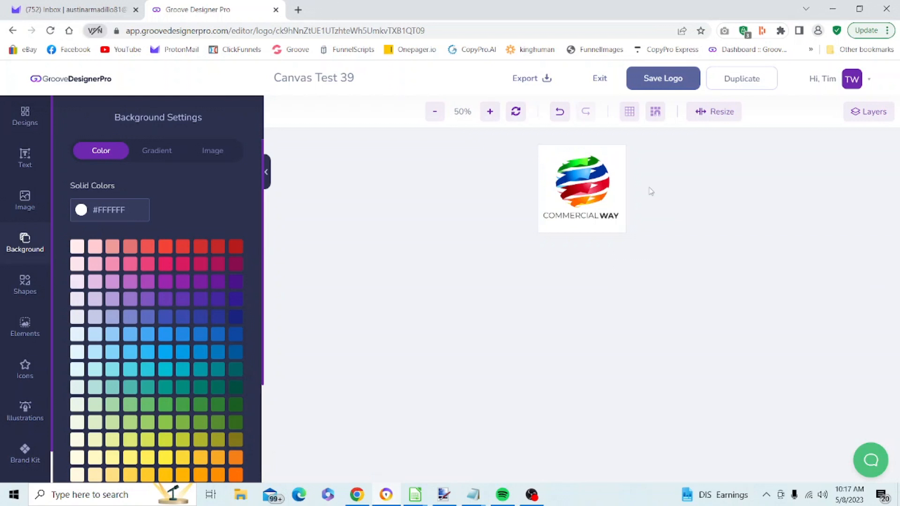
{"action": "left_click", "coordinate": [491, 112]}
{"action": "left_click", "coordinate": [491, 112]}
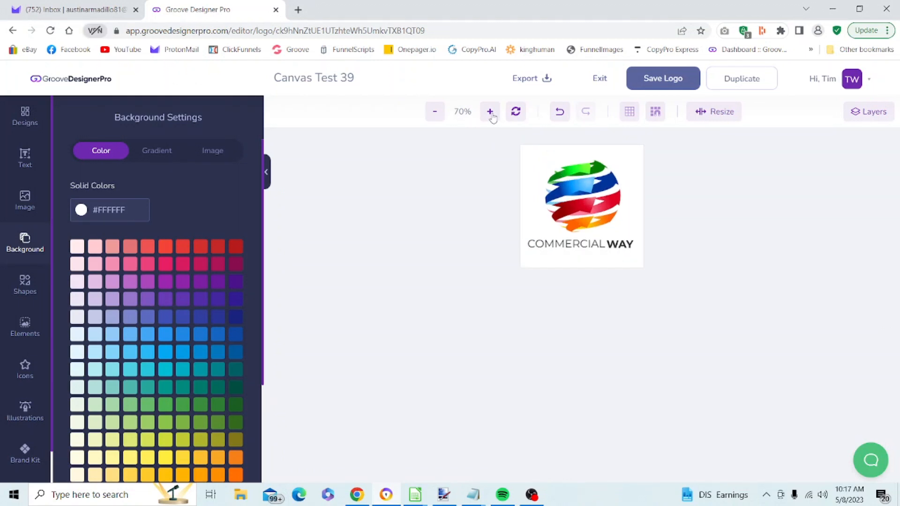
{"action": "left_click", "coordinate": [491, 114]}
{"action": "left_click", "coordinate": [492, 114]}
{"action": "left_click", "coordinate": [491, 114]}
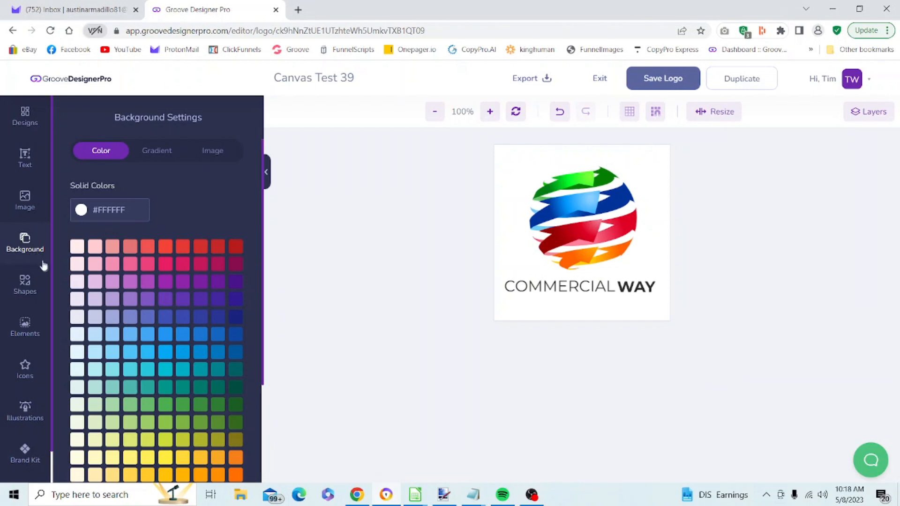
Try a near-black #131313 solid background behind the logo, and return the background to white, #FFFFFF.
{"action": "left_click", "coordinate": [89, 213]}
{"action": "left_click", "coordinate": [73, 308]}
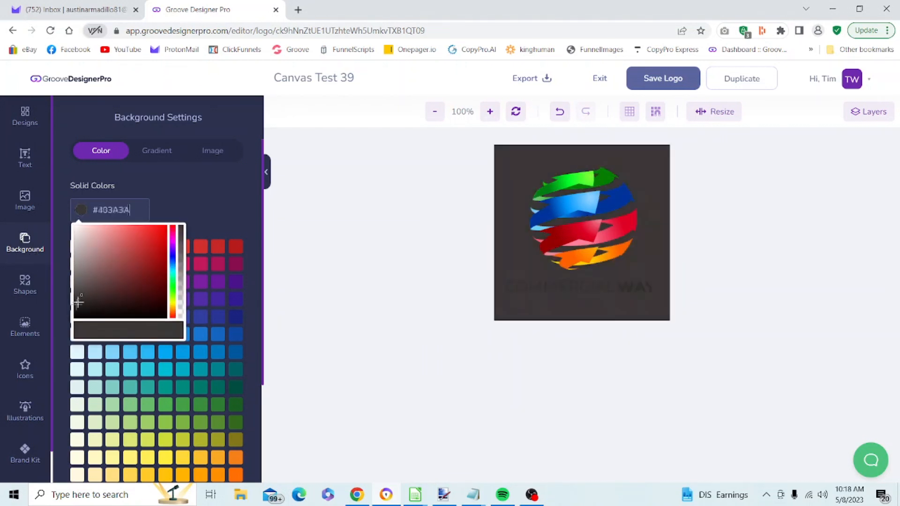
{"action": "left_click_drag", "start_coordinate": [72, 308], "coordinate": [73, 311]}
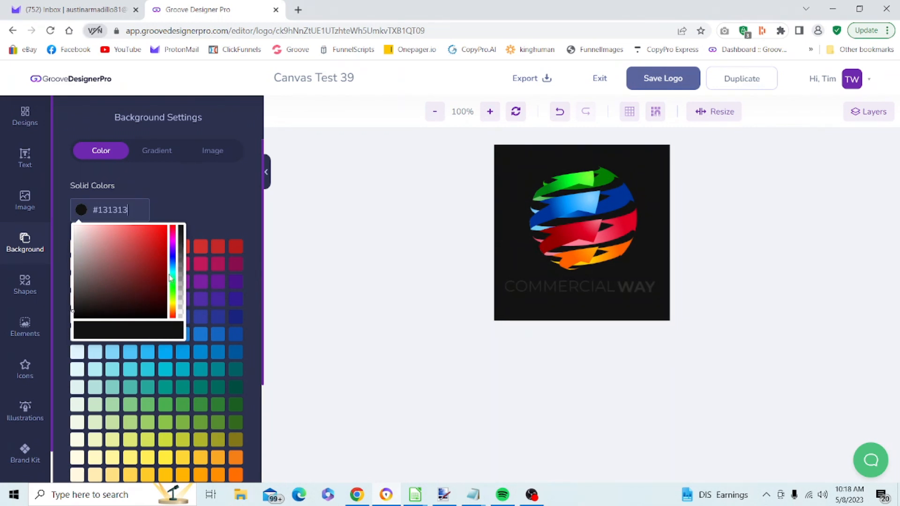
{"action": "left_click", "coordinate": [173, 257]}
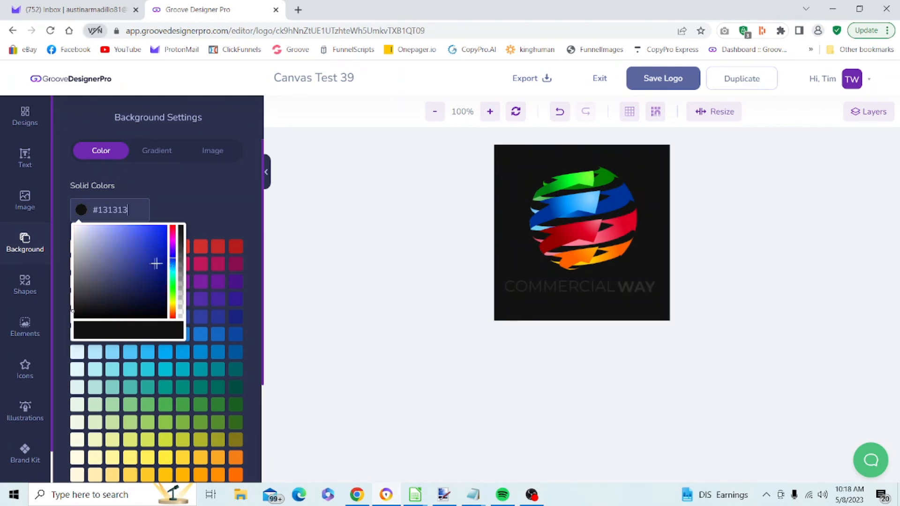
{"action": "left_click", "coordinate": [146, 253]}
{"action": "left_click_drag", "start_coordinate": [146, 253], "coordinate": [55, 225]}
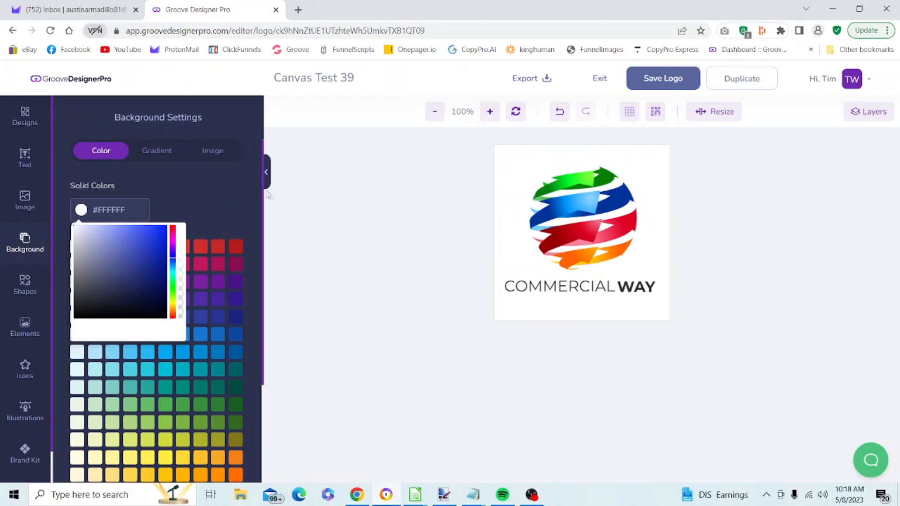
{"action": "left_click", "coordinate": [319, 223]}
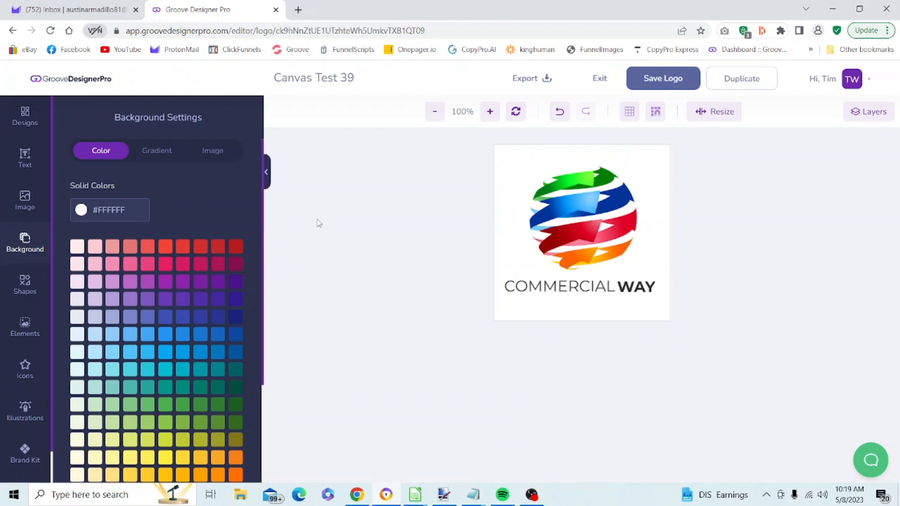
Export the logo at 96 DPI as a PNG file and again as a JPEG file.
{"action": "left_click", "coordinate": [529, 81]}
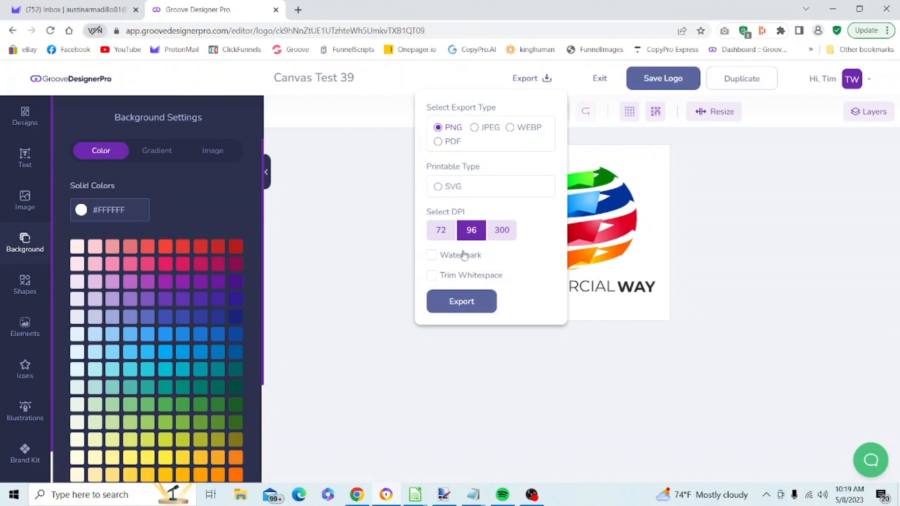
{"action": "left_click", "coordinate": [457, 303]}
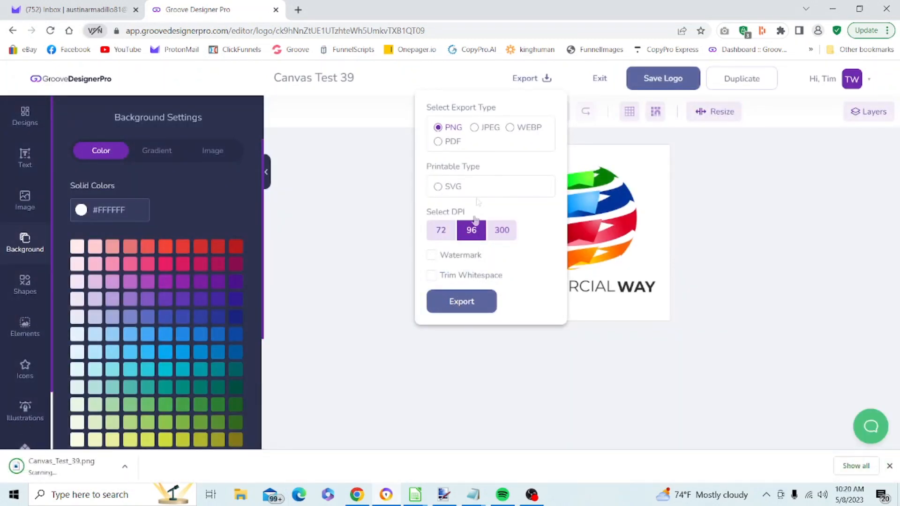
{"action": "left_click", "coordinate": [475, 129]}
{"action": "left_click", "coordinate": [462, 302]}
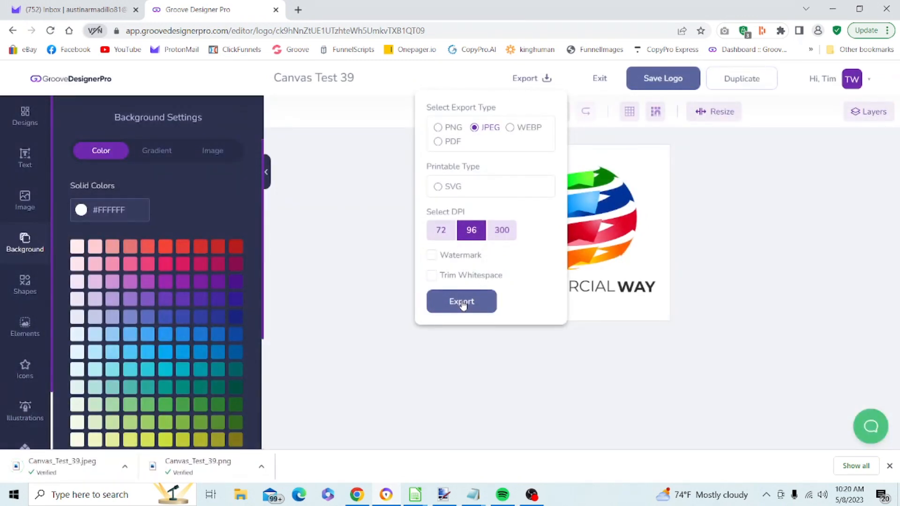
{"action": "left_click", "coordinate": [727, 285]}
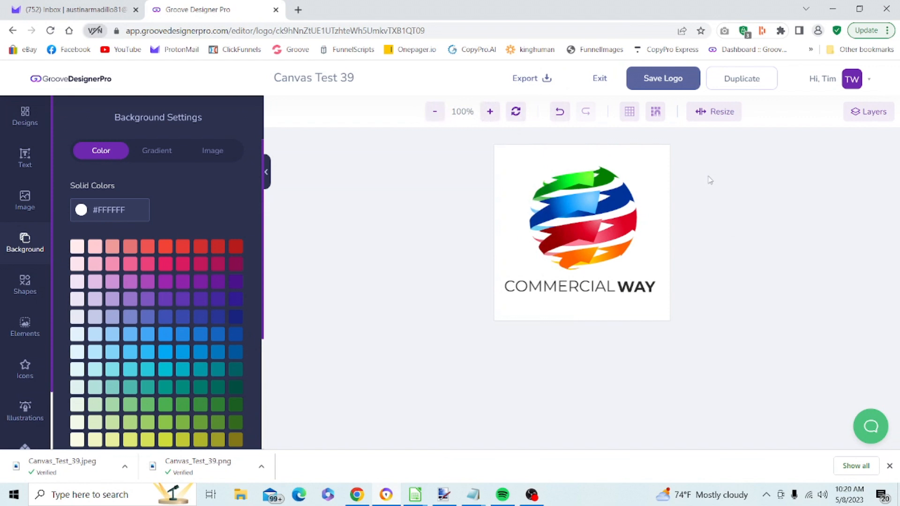
Save the logo and leave the editor to locate Canvas Test 39 among the saved designs.
{"action": "left_click", "coordinate": [668, 82]}
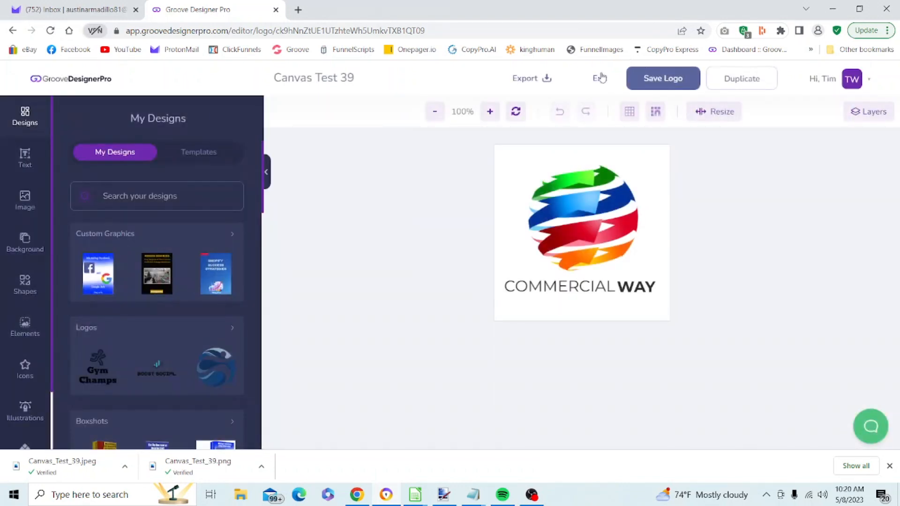
{"action": "left_click", "coordinate": [600, 78]}
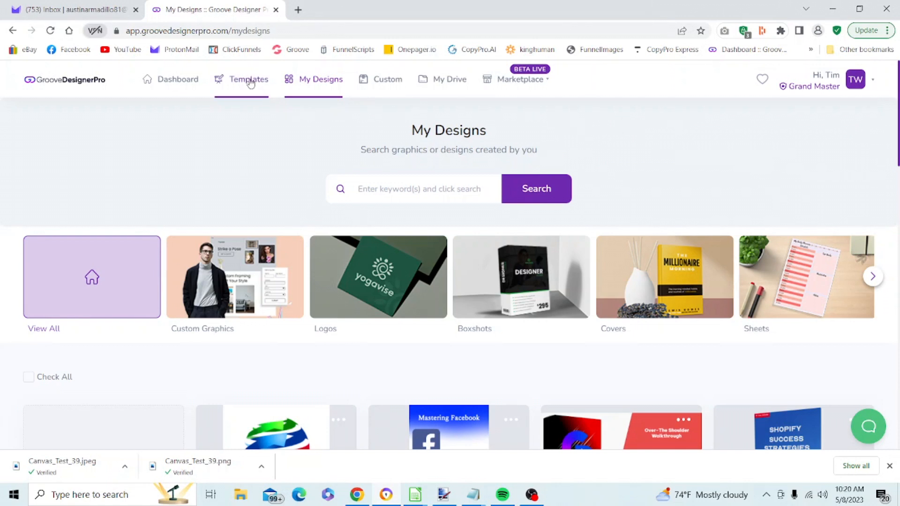
{"action": "left_click", "coordinate": [326, 83]}
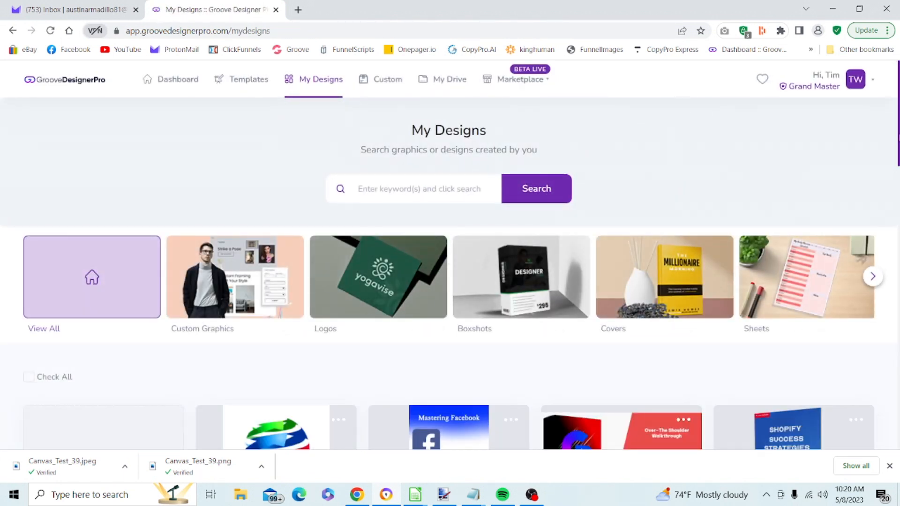
{"action": "scroll", "coordinate": [899, 136], "scroll_direction": "down", "scroll_amount": 3}
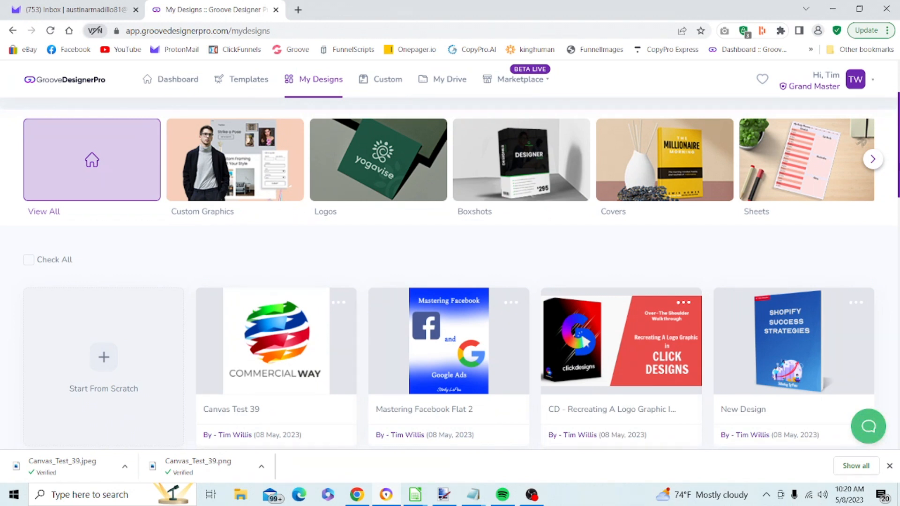
{"action": "scroll", "coordinate": [450, 274], "scroll_direction": "down", "scroll_amount": 2}
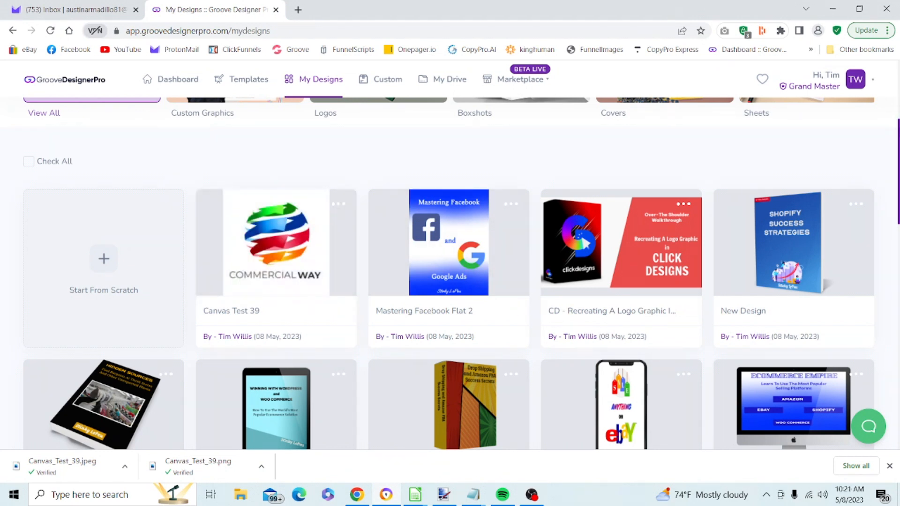
{"action": "scroll", "coordinate": [352, 130], "scroll_direction": "down", "scroll_amount": 1}
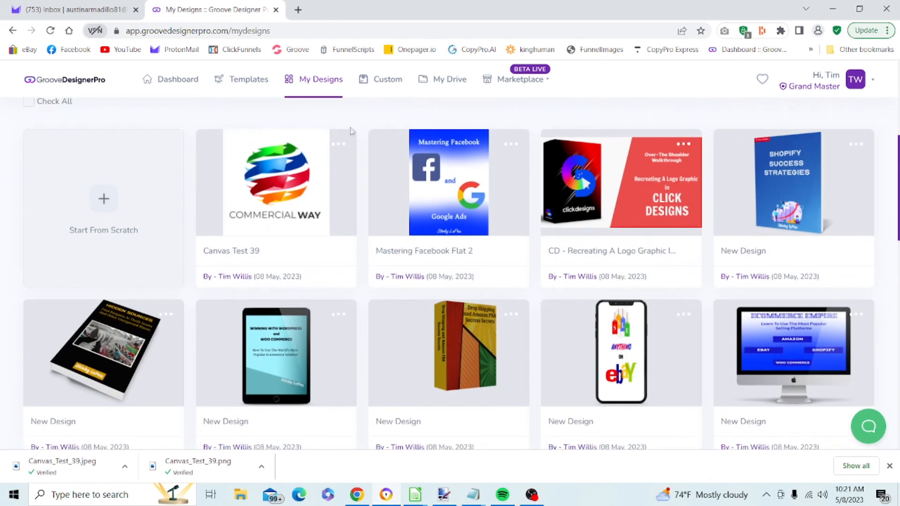
Examine the download options for the Canvas Test 39 design, including the file formats, and dismiss them without downloading.
{"action": "mouse_move", "coordinate": [336, 142]}
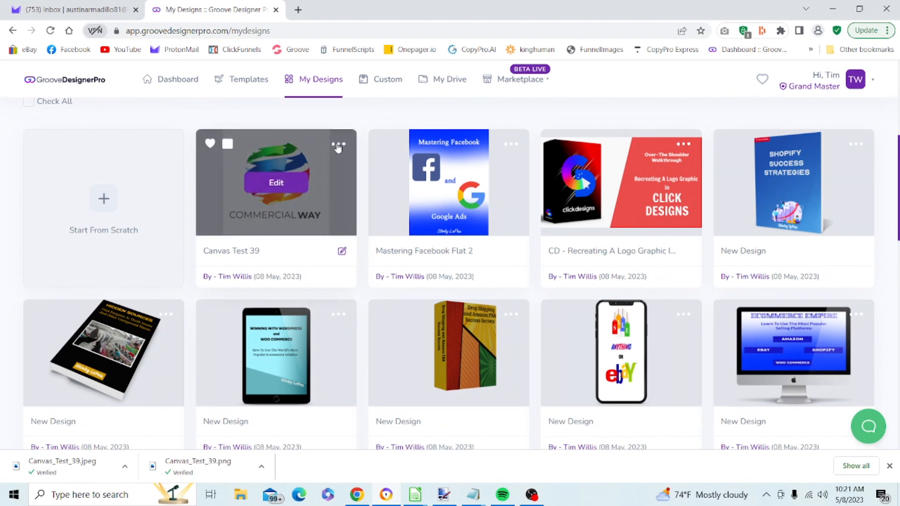
{"action": "left_click", "coordinate": [338, 145]}
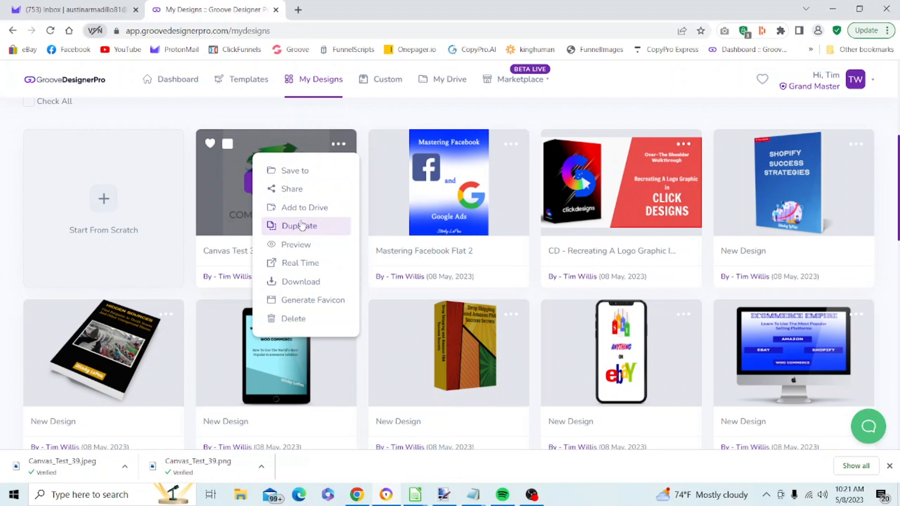
{"action": "left_click", "coordinate": [296, 284]}
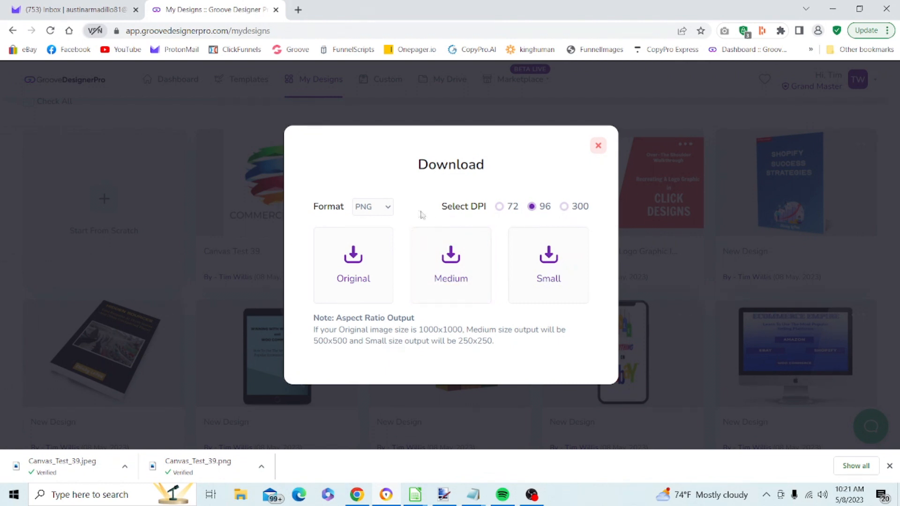
{"action": "left_click", "coordinate": [388, 208]}
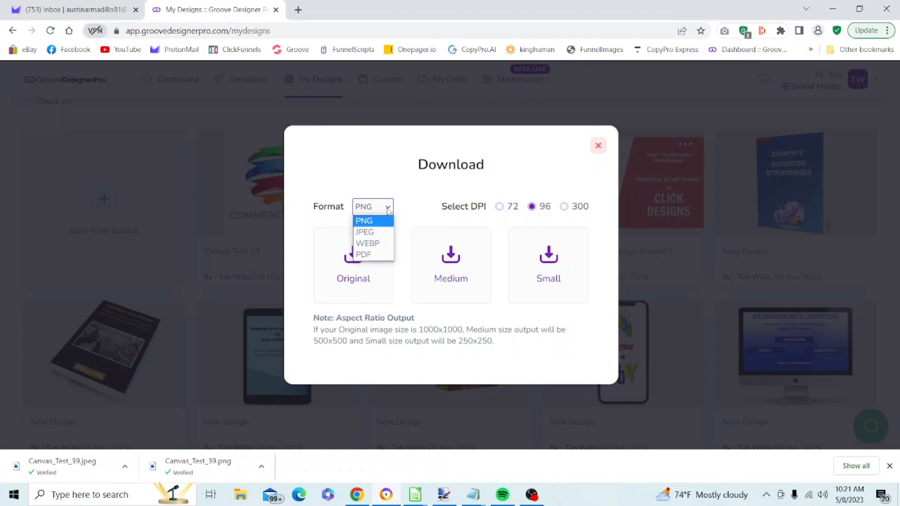
{"action": "left_click", "coordinate": [393, 178]}
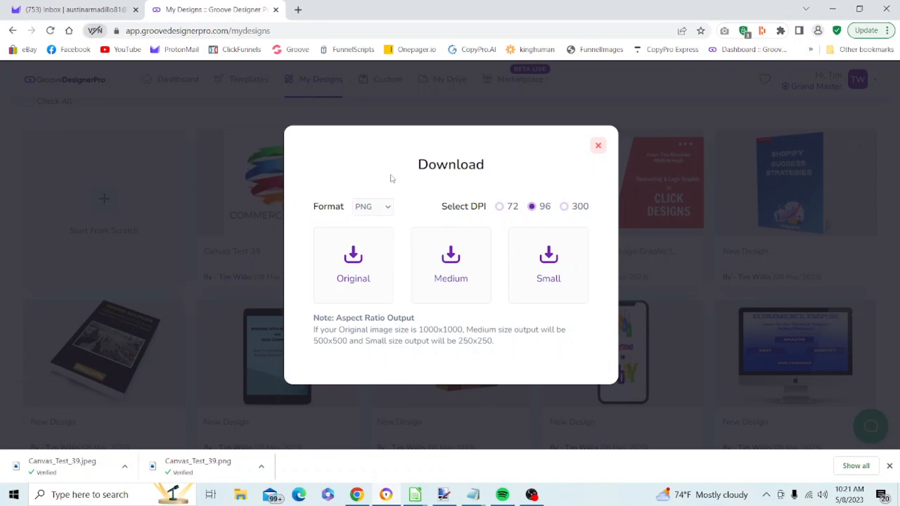
{"action": "left_click", "coordinate": [598, 146]}
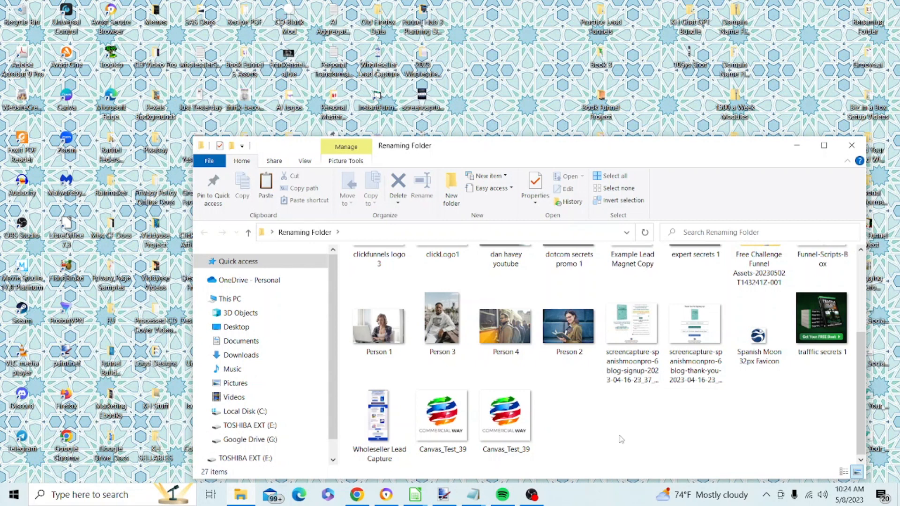
Close the Renaming Folder window and switch back to the saved designs in GrooveDesignerPro.
{"action": "left_click", "coordinate": [857, 153]}
{"action": "left_click", "coordinate": [385, 496]}
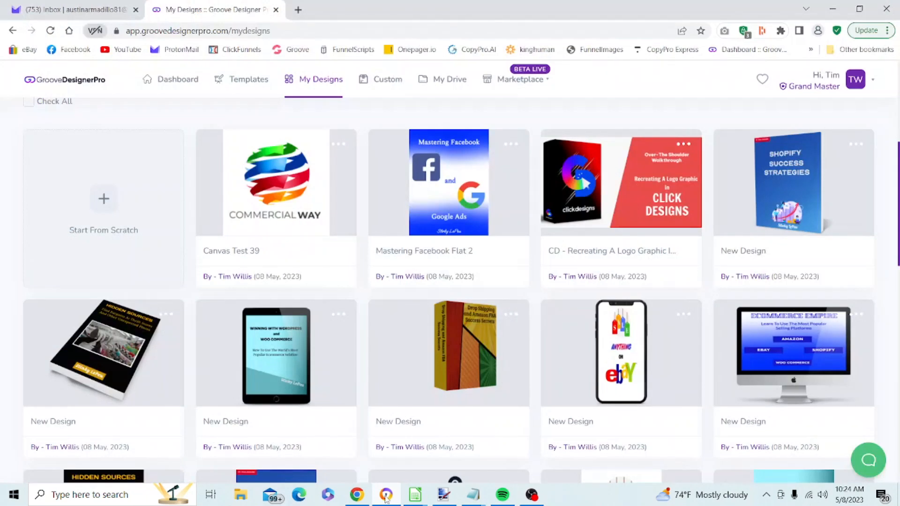